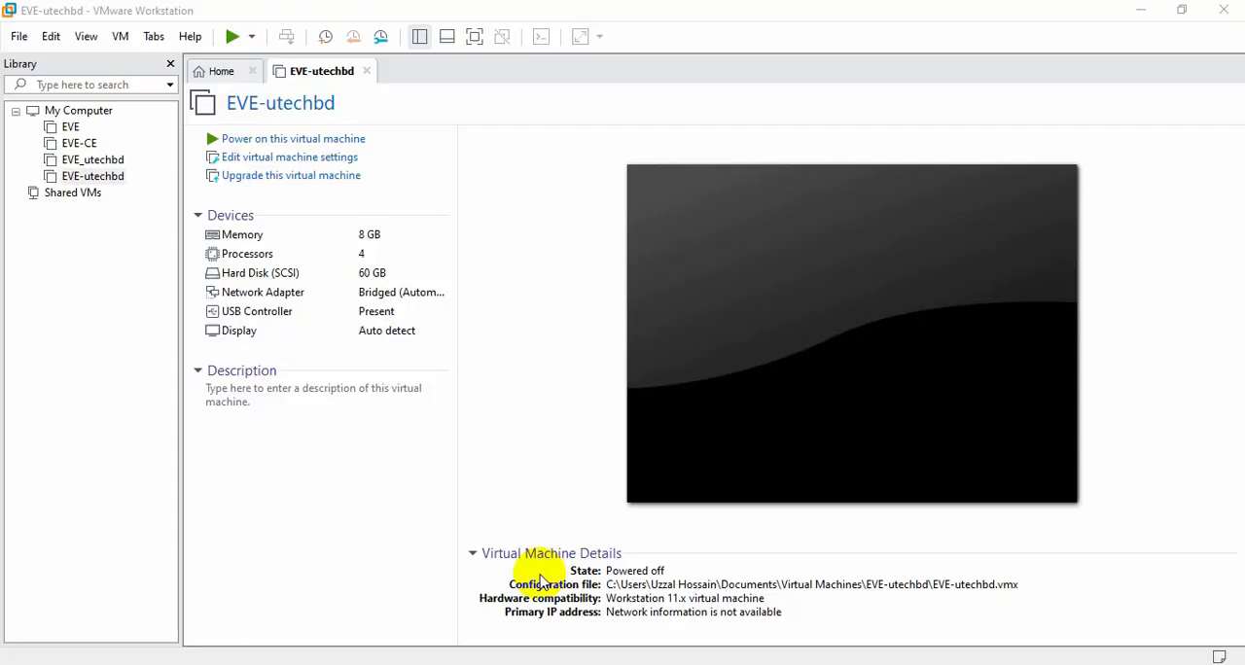
Power on the EVE-utechbd virtual machine and let it boot to the EVE-NG console.
click(233, 39)
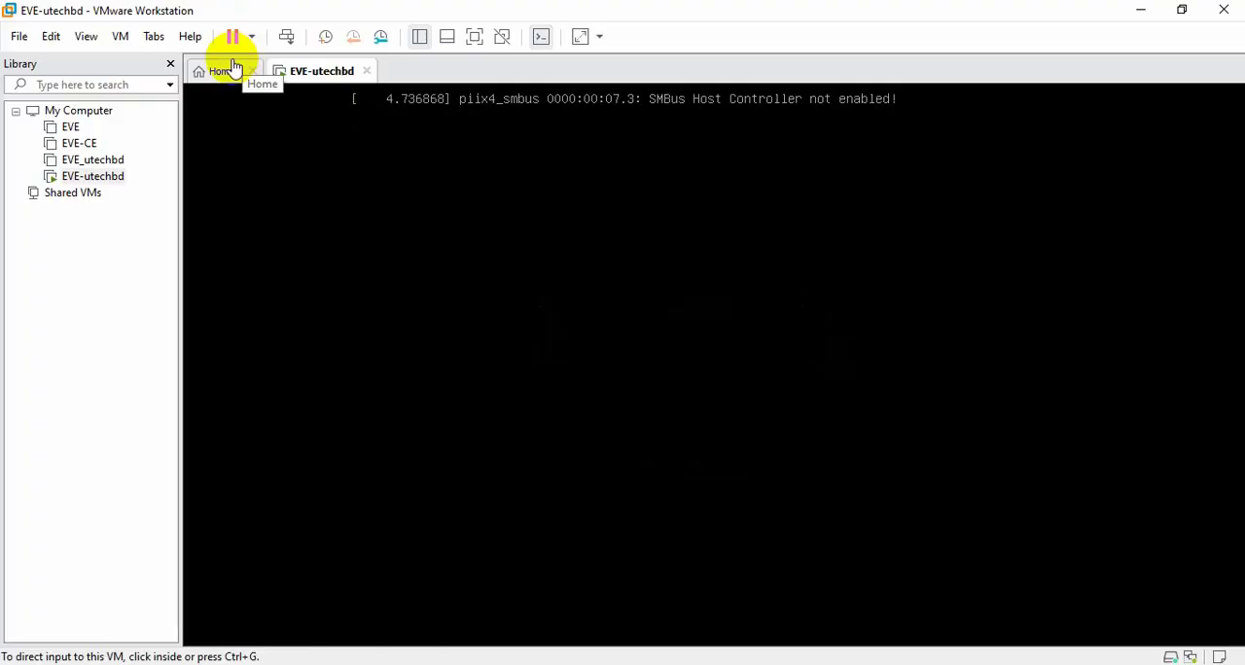
click(230, 77)
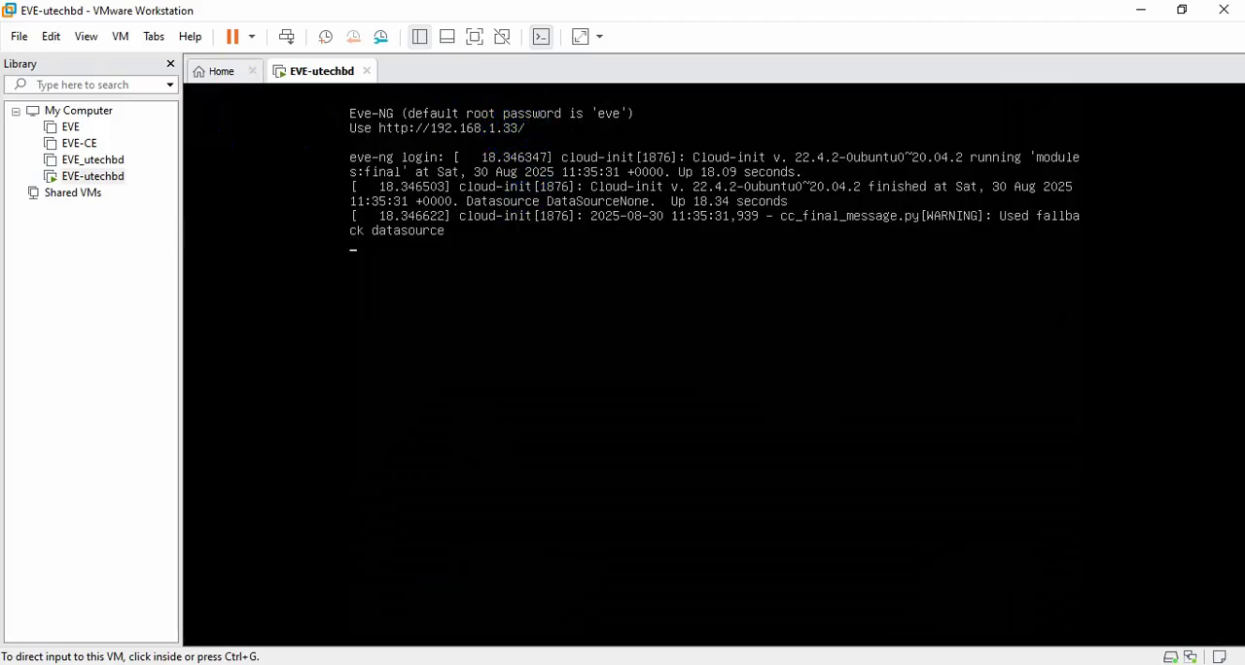
Switch to Chrome and open the EVE-NG web interface at 192.168.1.33.
click(422, 664)
click(343, 59)
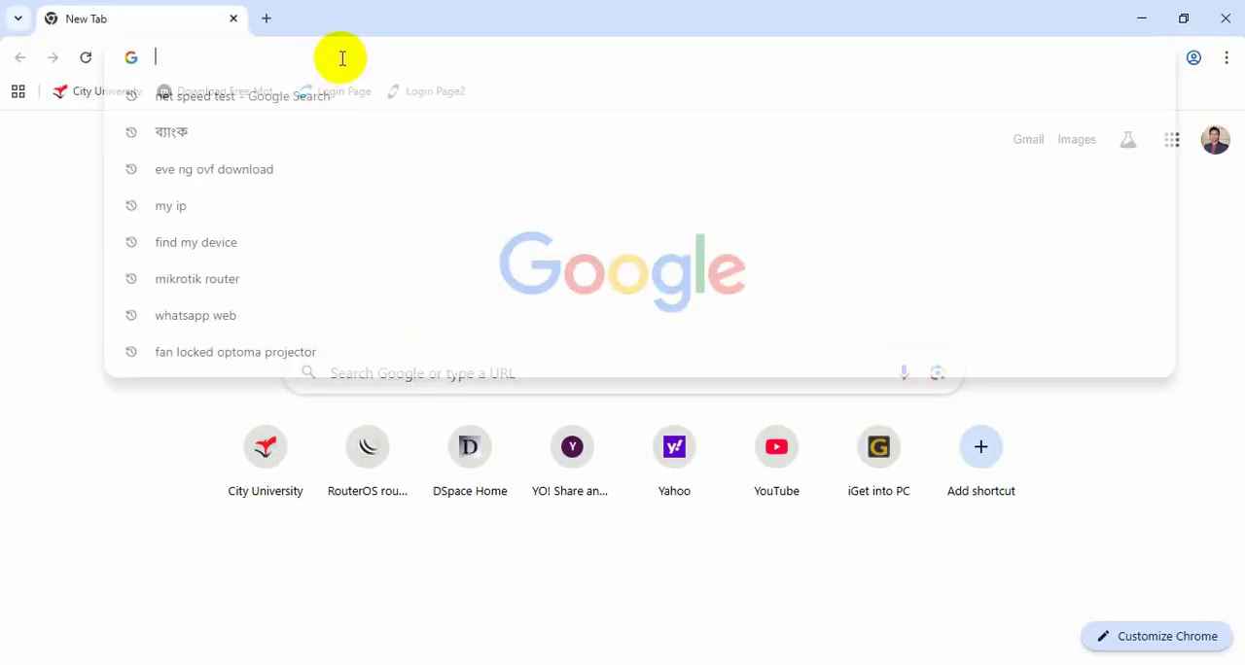
text(192.1698)
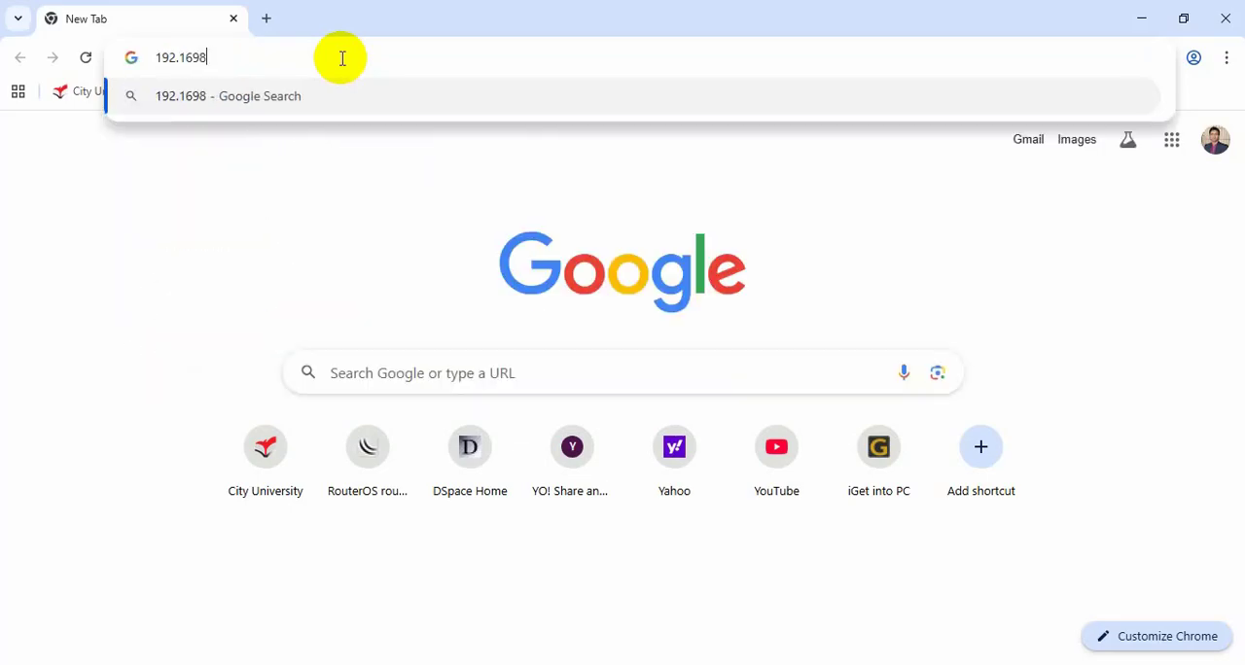
key(BackSpace)
key(BackSpace)
text(8)
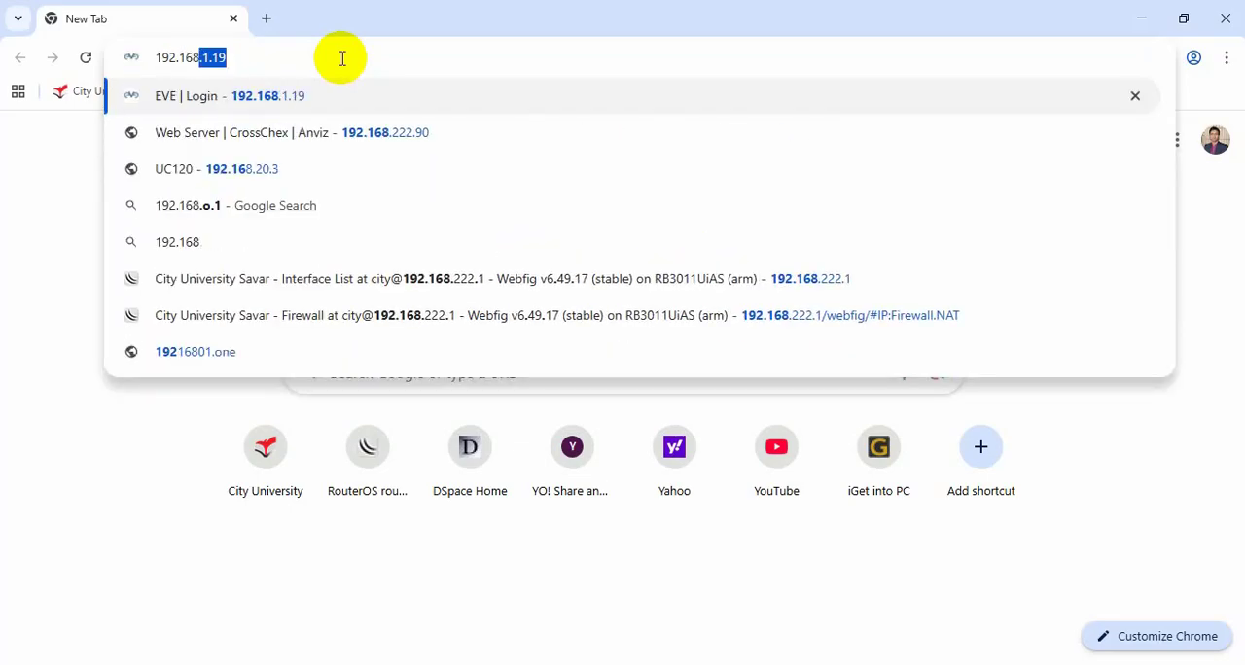
text(.1.33)
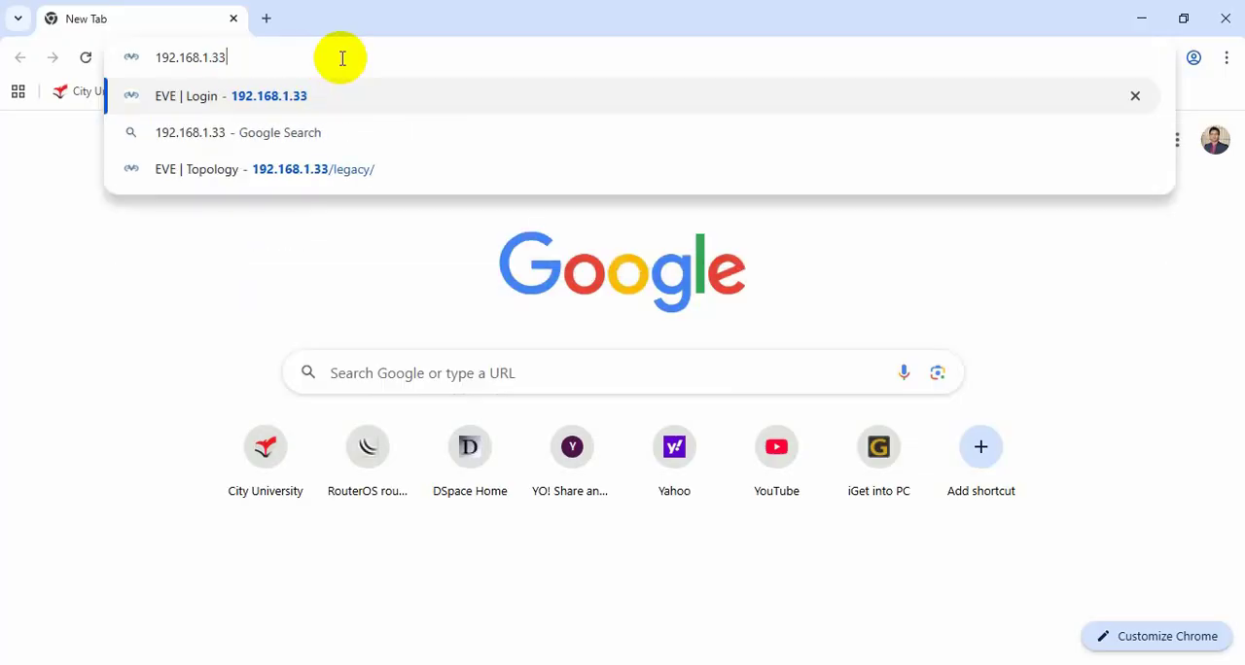
key(Return)
Sign in to EVE-NG with the username admin and the account password, keeping the native console.
click(508, 399)
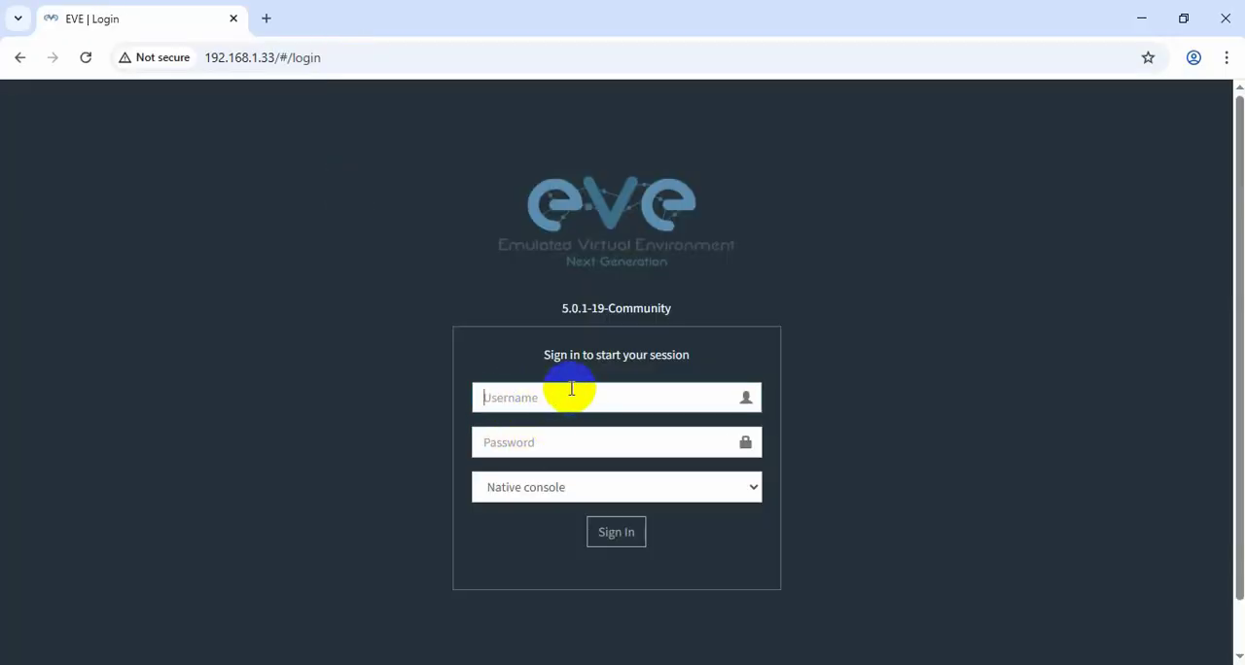
text(admin)
key(Tab)
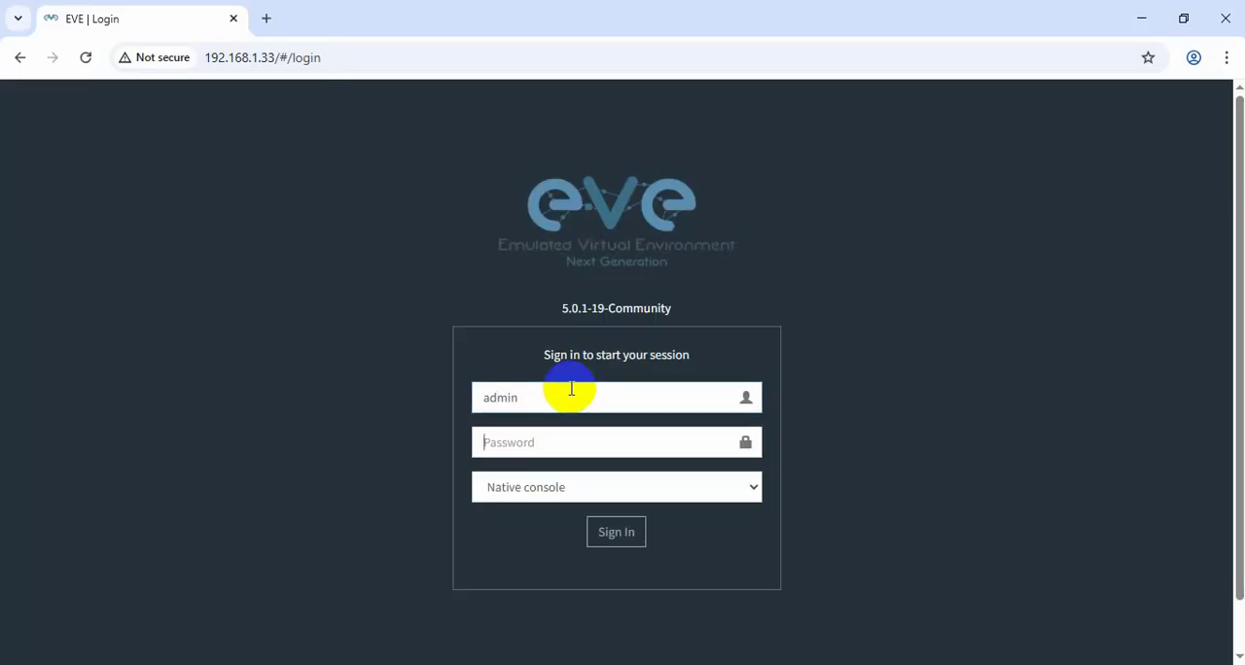
text(eve)
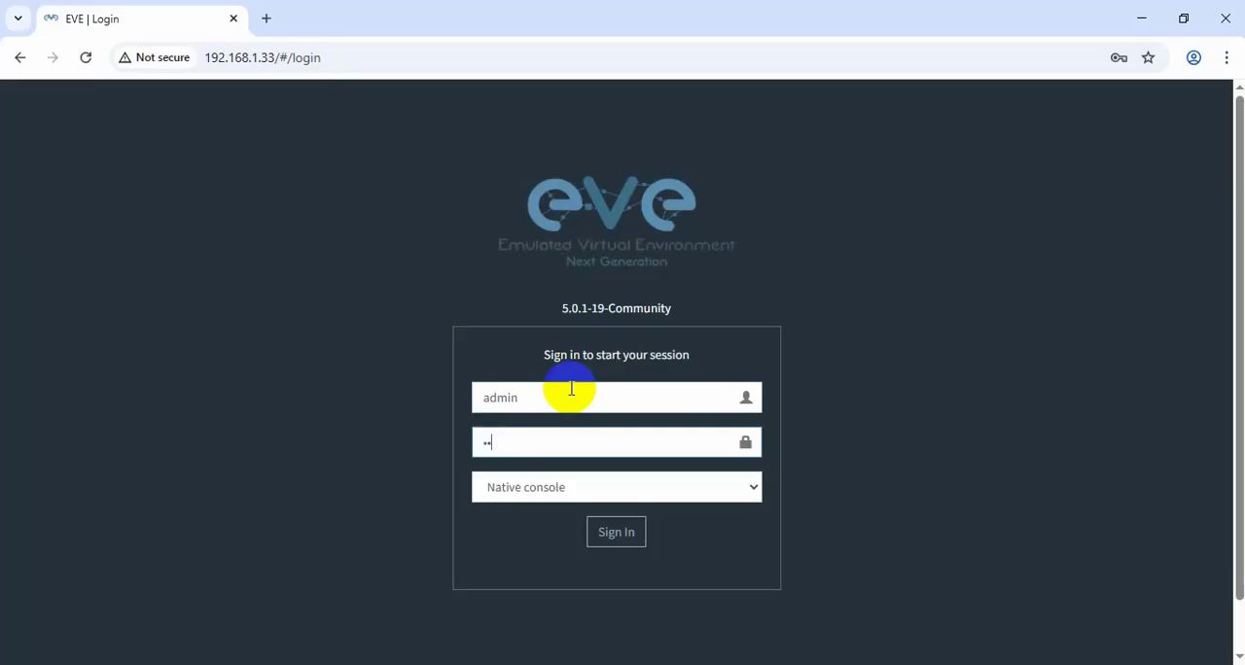
key(Return)
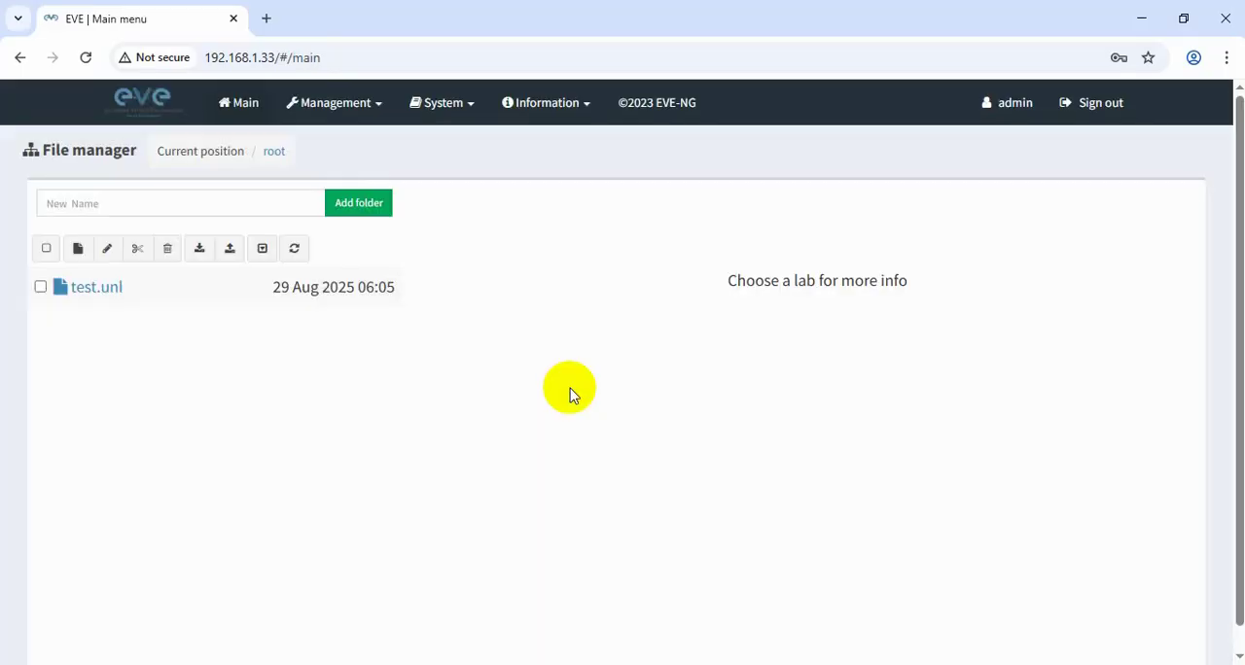
Create and save a new lab named mikrotik.
click(81, 252)
click(180, 233)
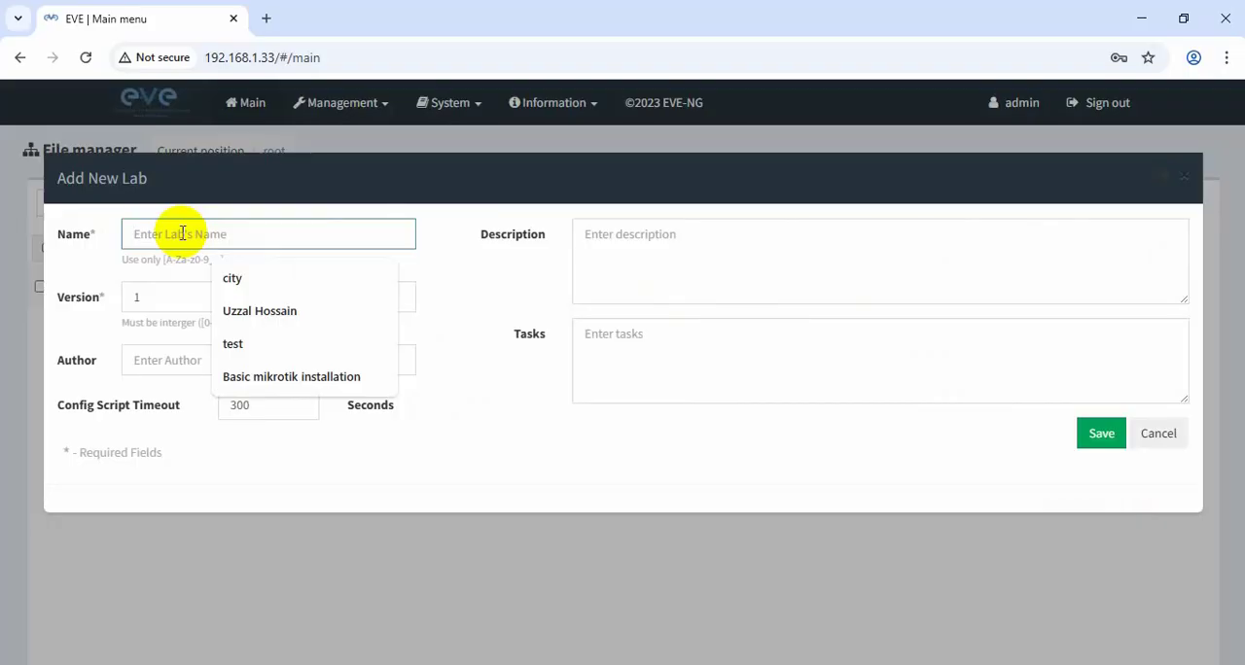
text(mikro)
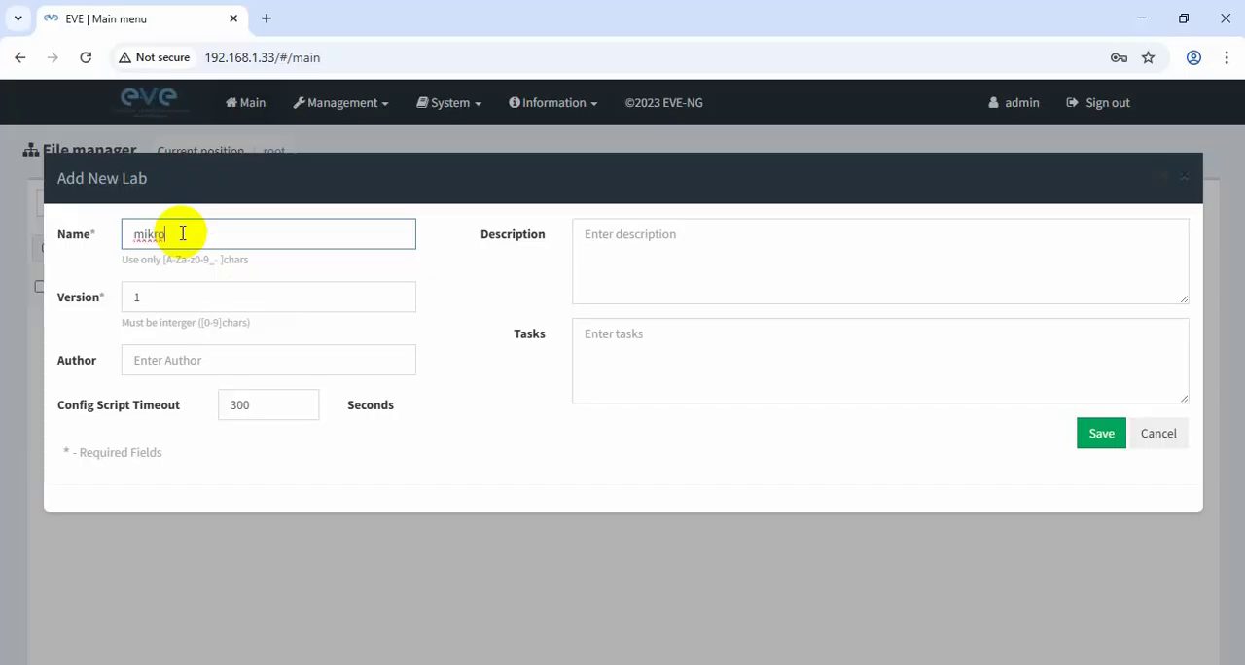
text(tik)
click(1101, 434)
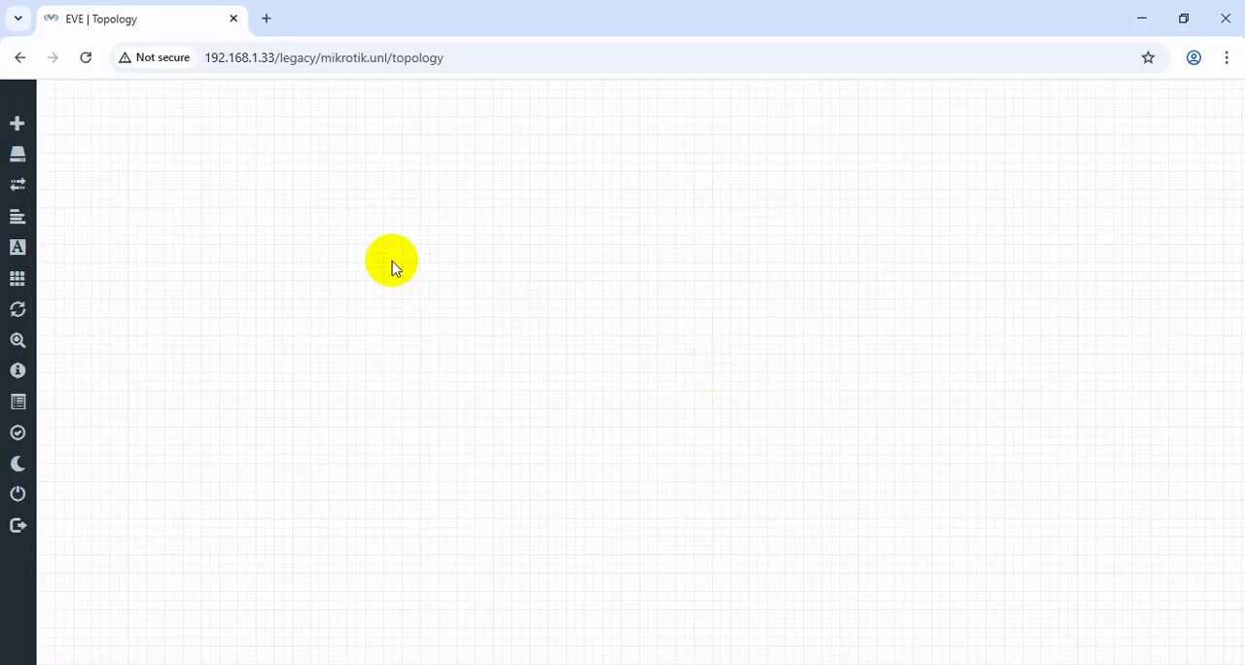
Start adding a node to the empty topology and search the node templates for "mik".
mouse_move(39, 118)
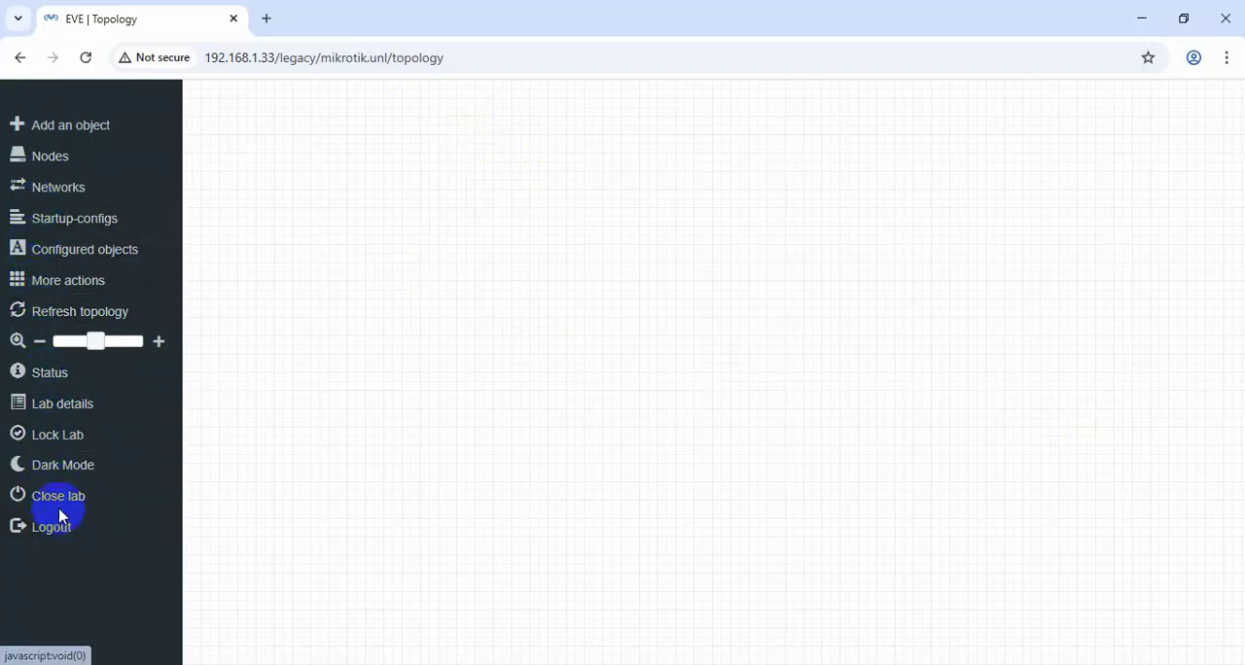
right_click(453, 132)
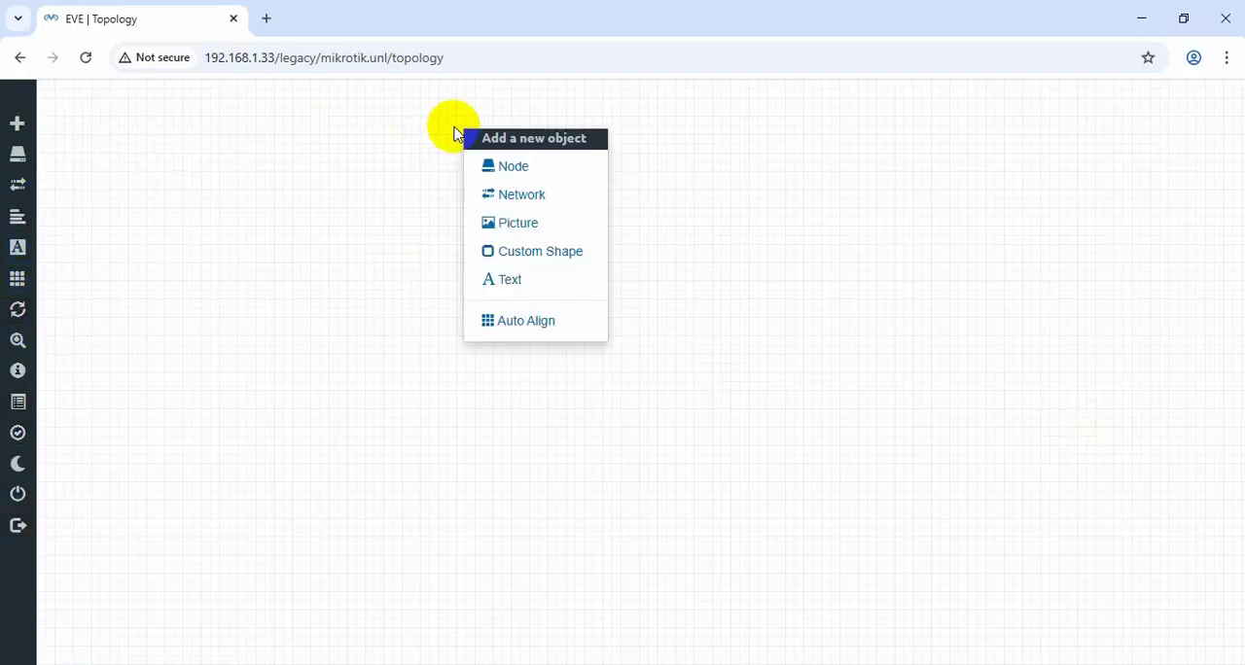
right_click(626, 168)
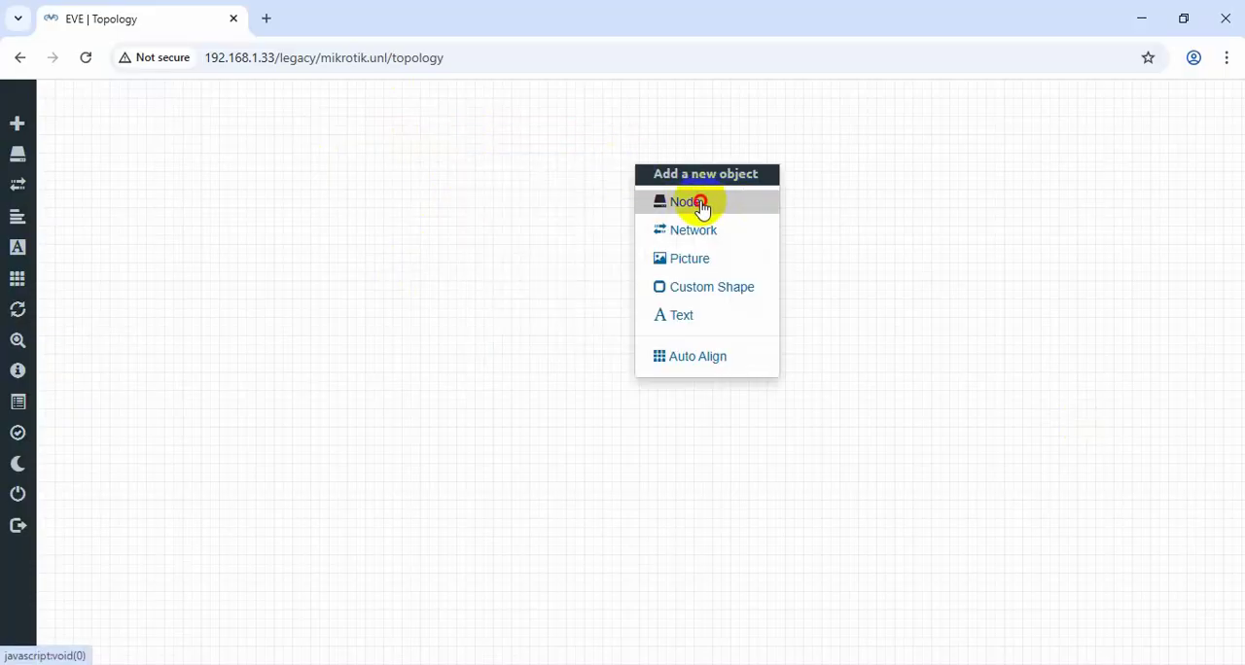
click(701, 202)
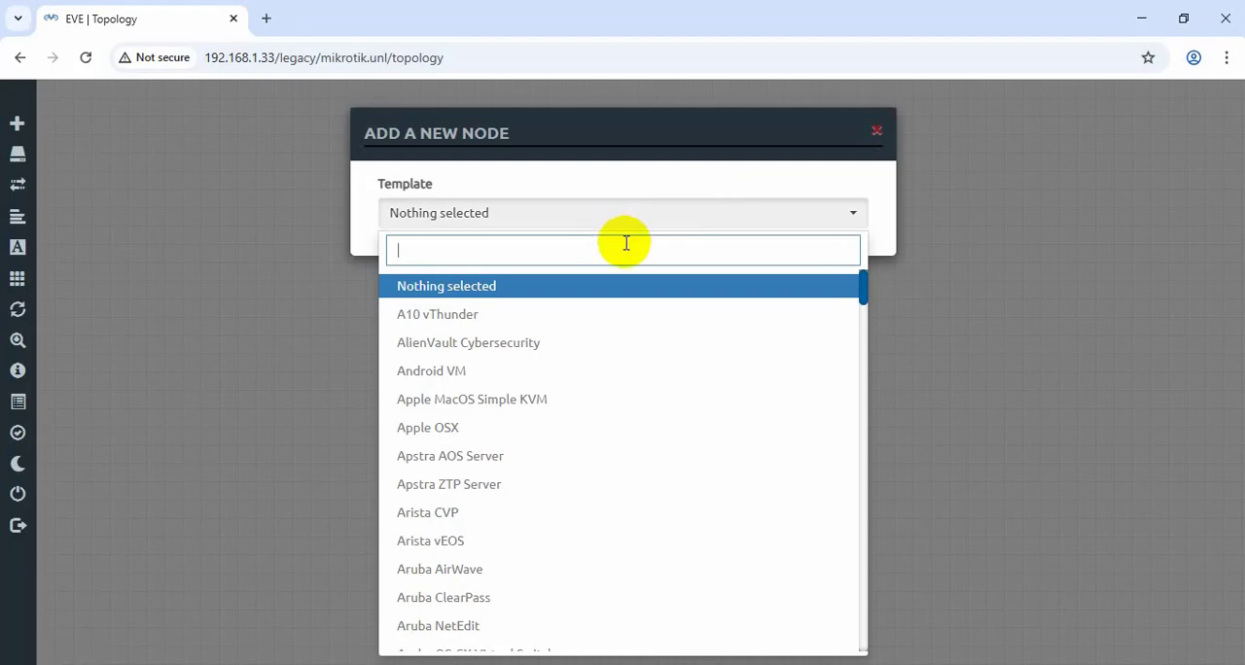
text(mik)
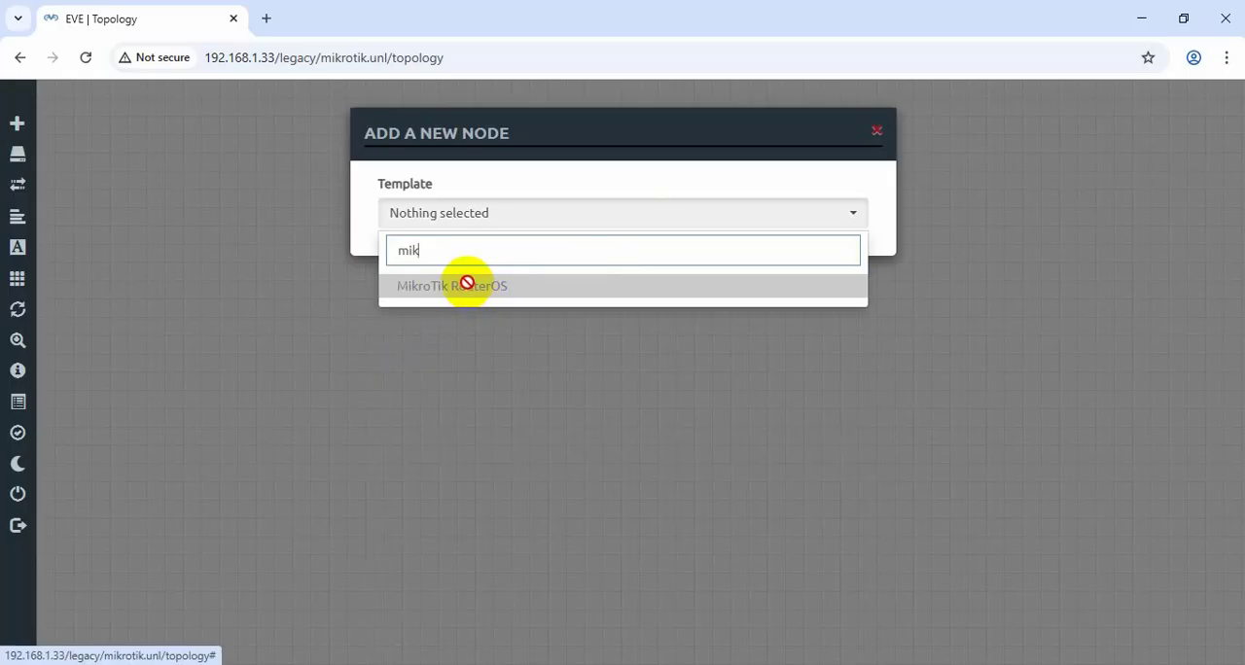
Minimize the open windows, launch WinSCP from the desktop and reposition its login window.
click(1140, 18)
click(1135, 18)
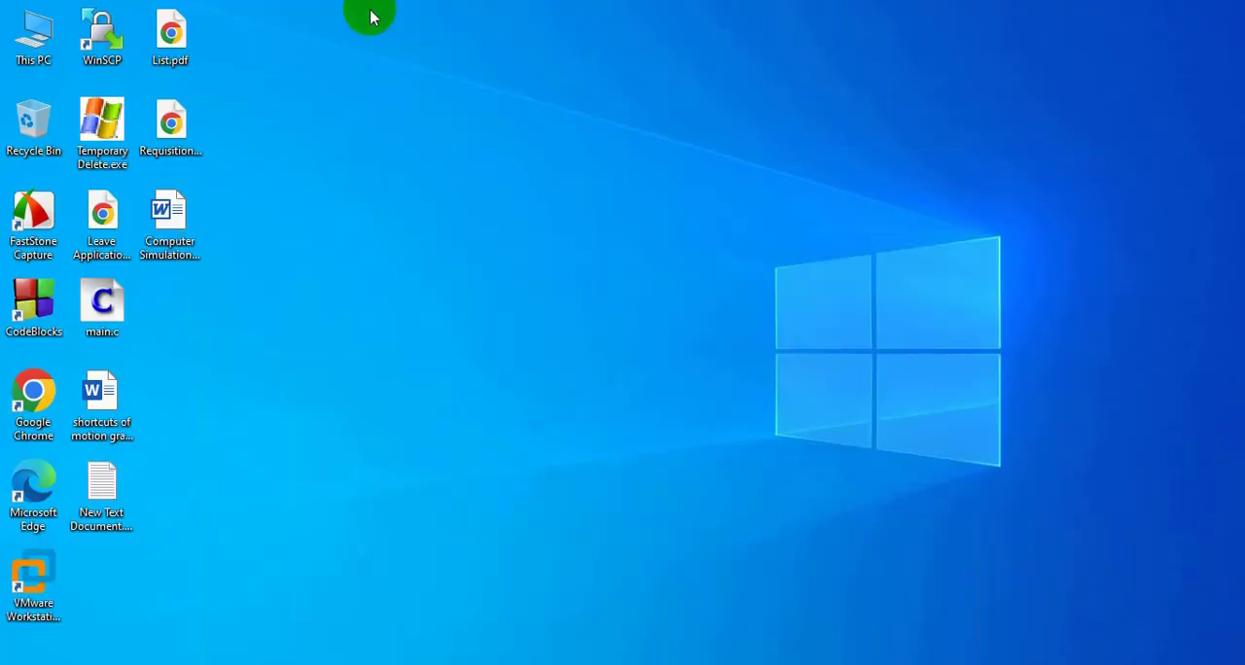
double_click(94, 40)
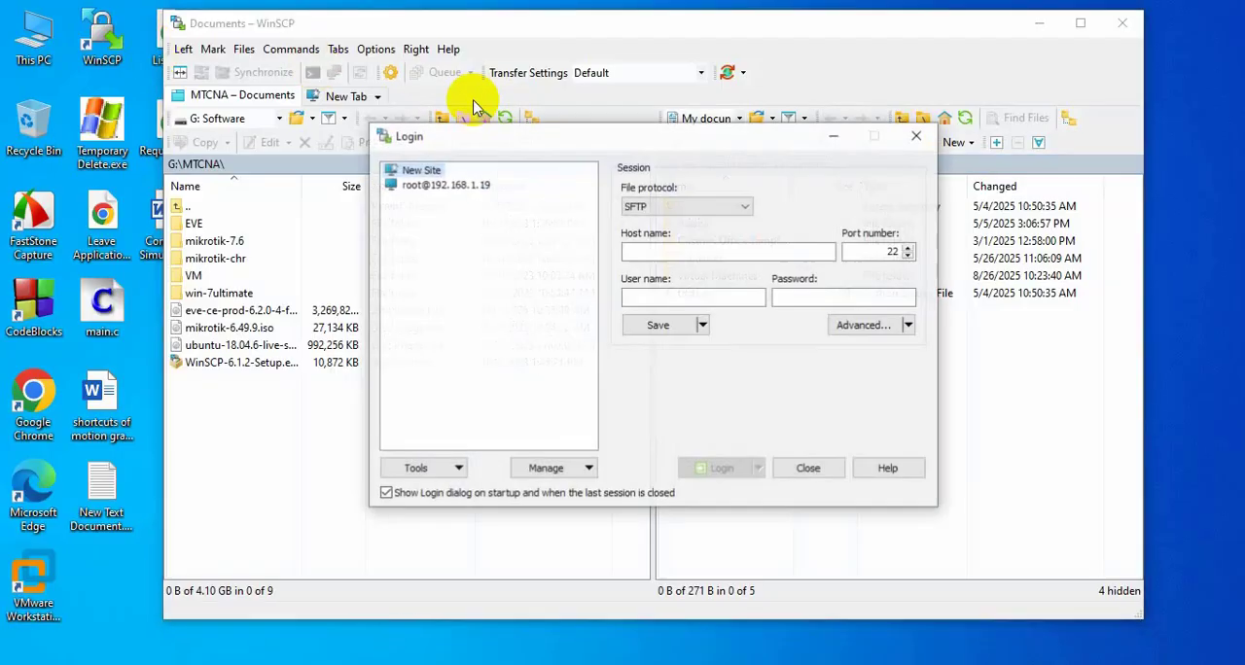
drag(566, 135, 611, 156)
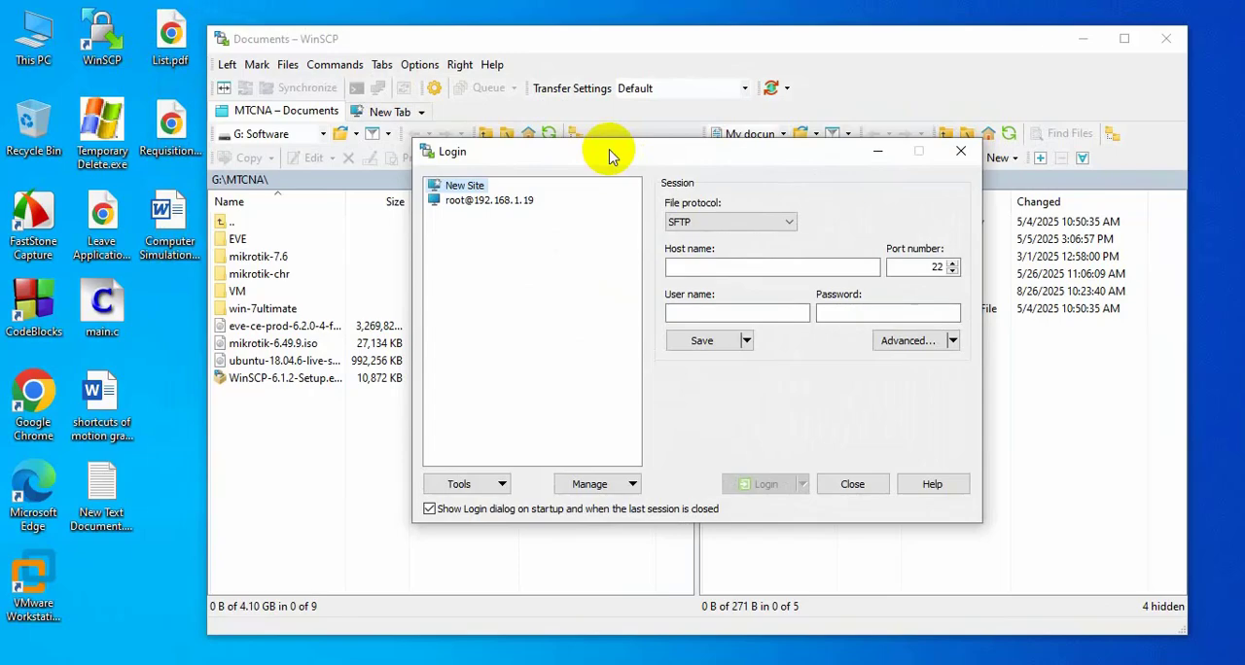
drag(692, 158, 688, 146)
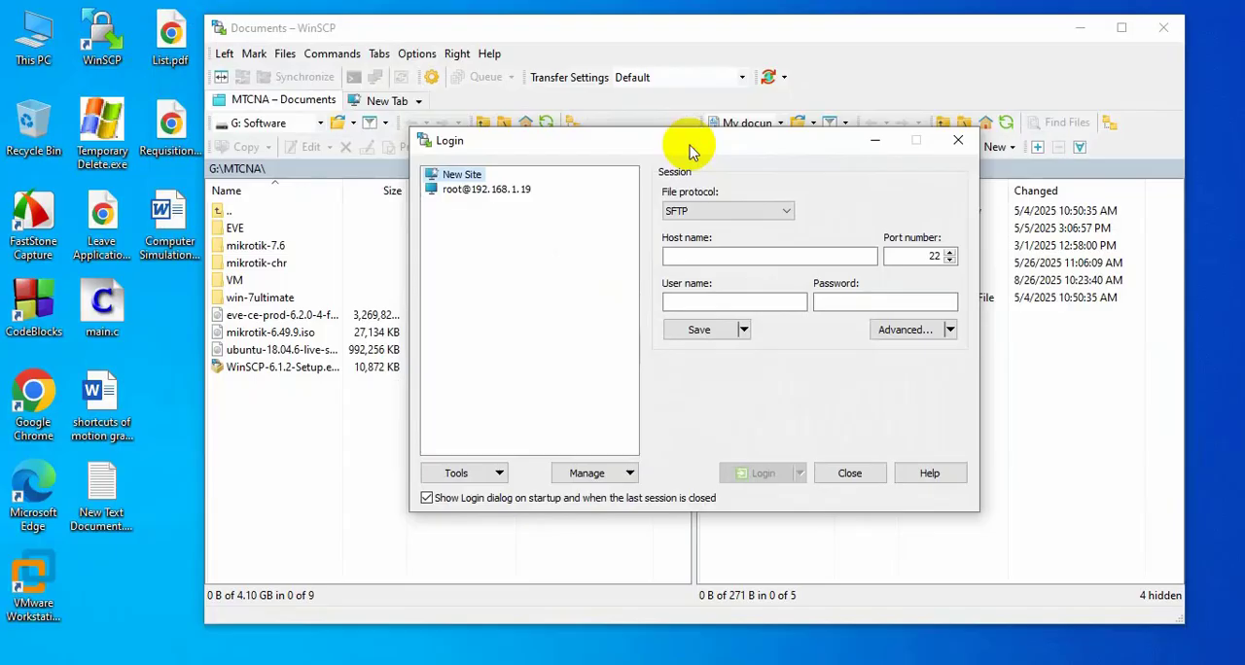
Log in over SFTP to host 192.168.1.33 as root, entering the account password.
click(669, 255)
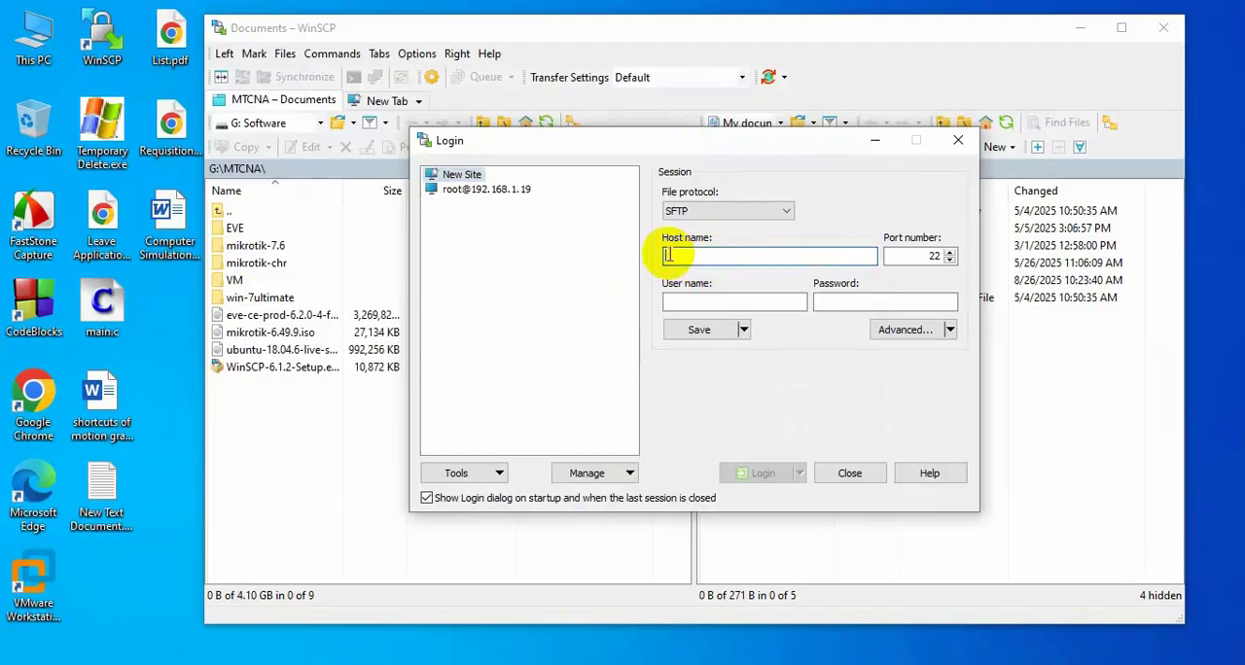
text(192.16)
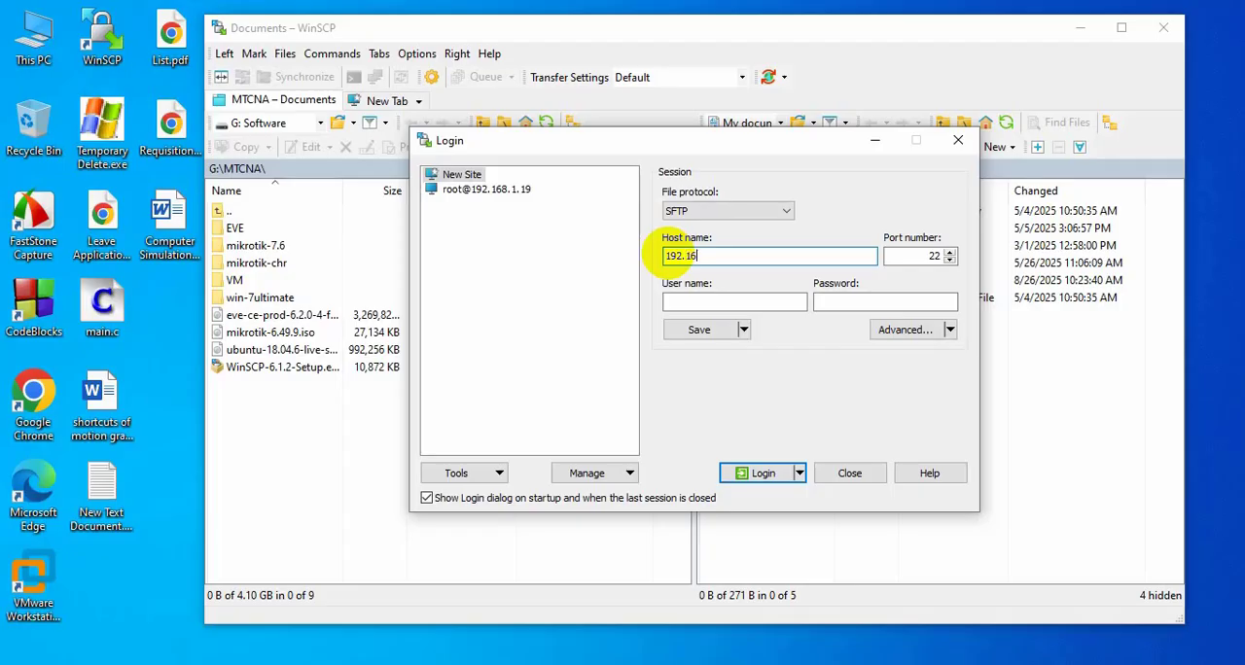
text(8.1.33)
click(698, 300)
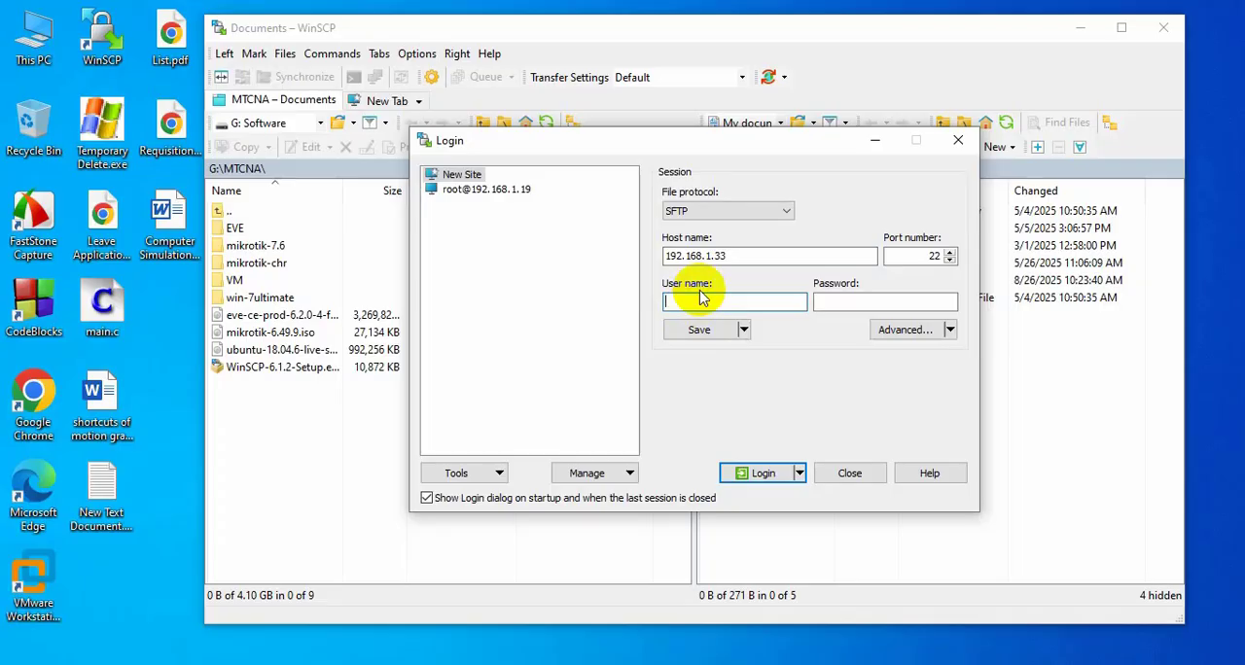
text(root)
click(853, 302)
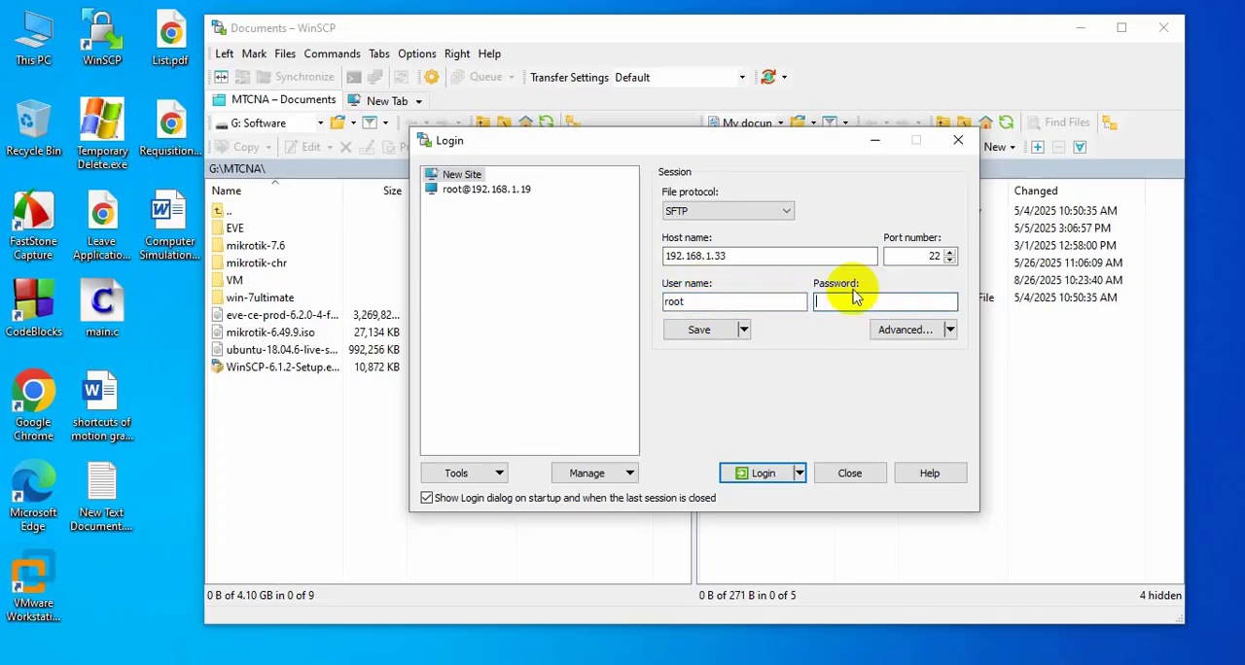
text(•••)
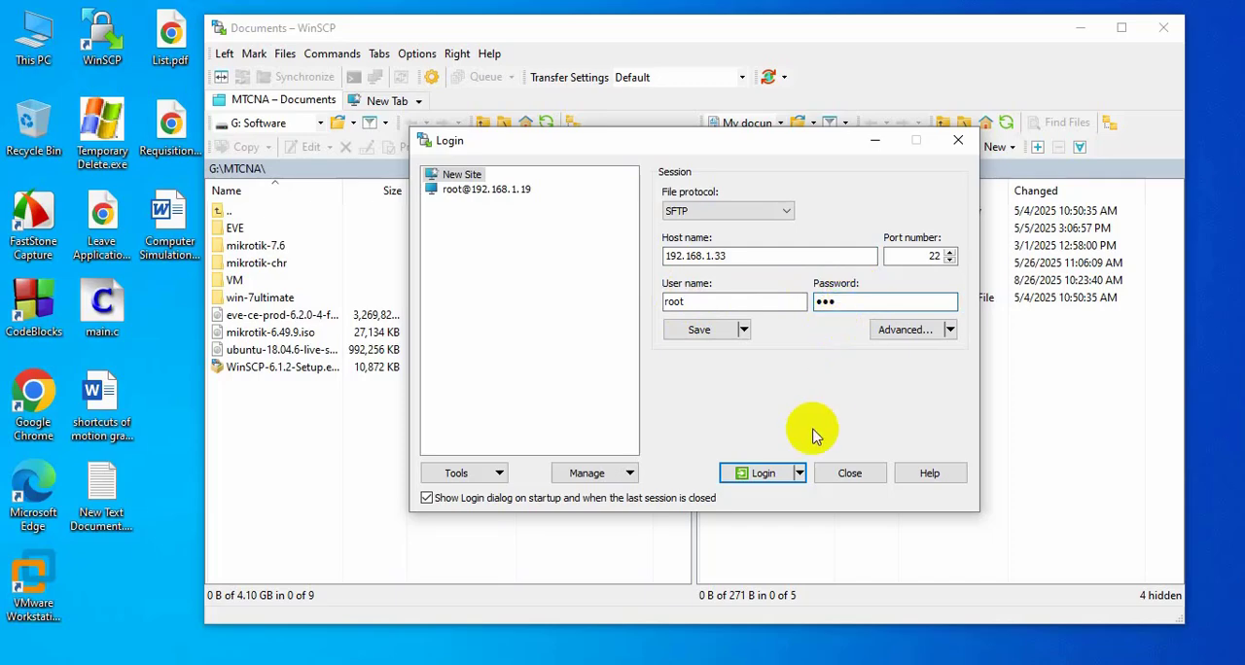
click(751, 473)
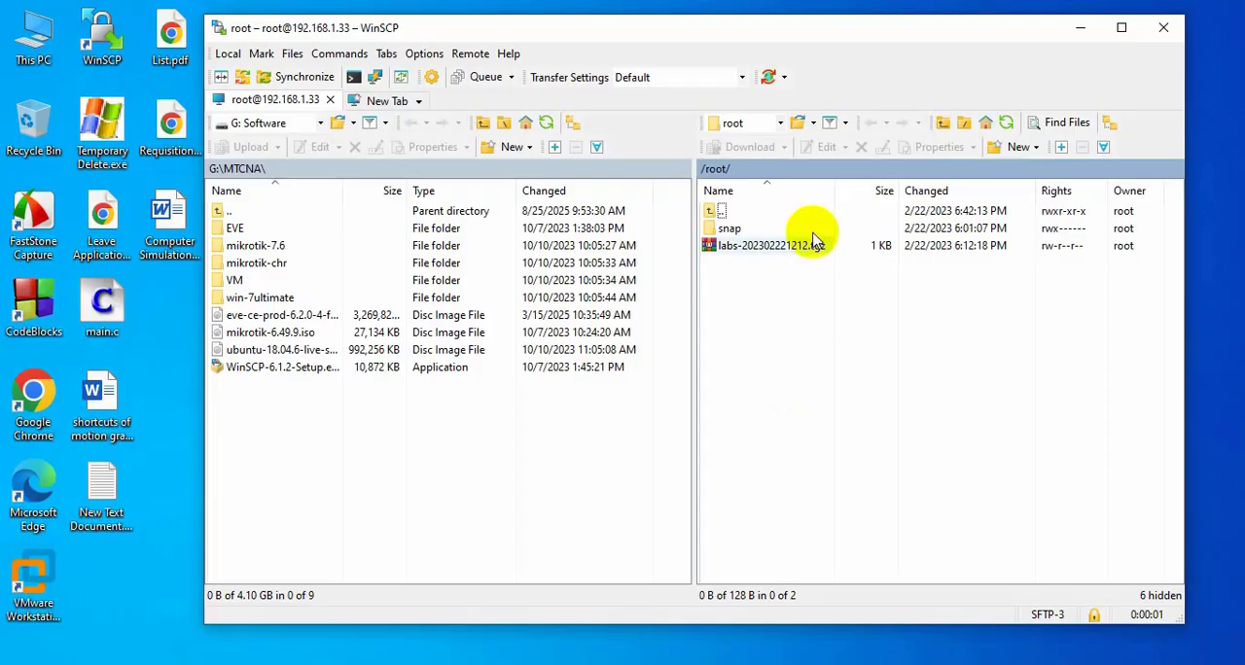
Go to the remote file system root and open the folder /opt/unetlab/addons/qemu.
click(779, 125)
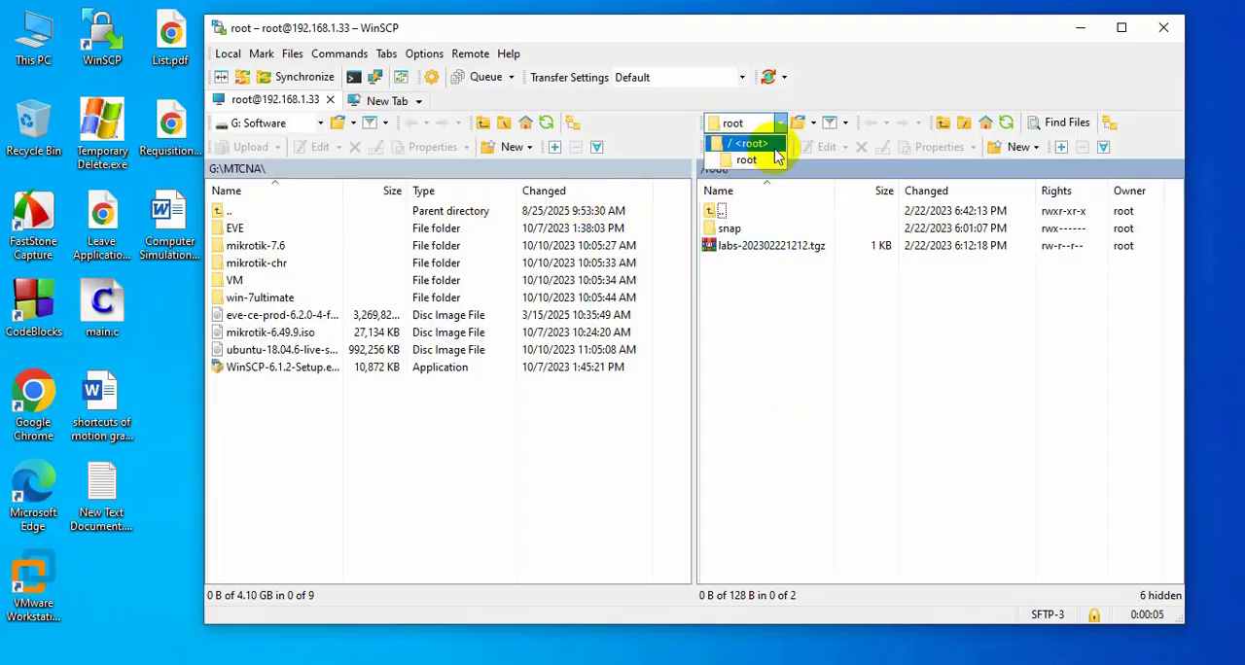
click(774, 146)
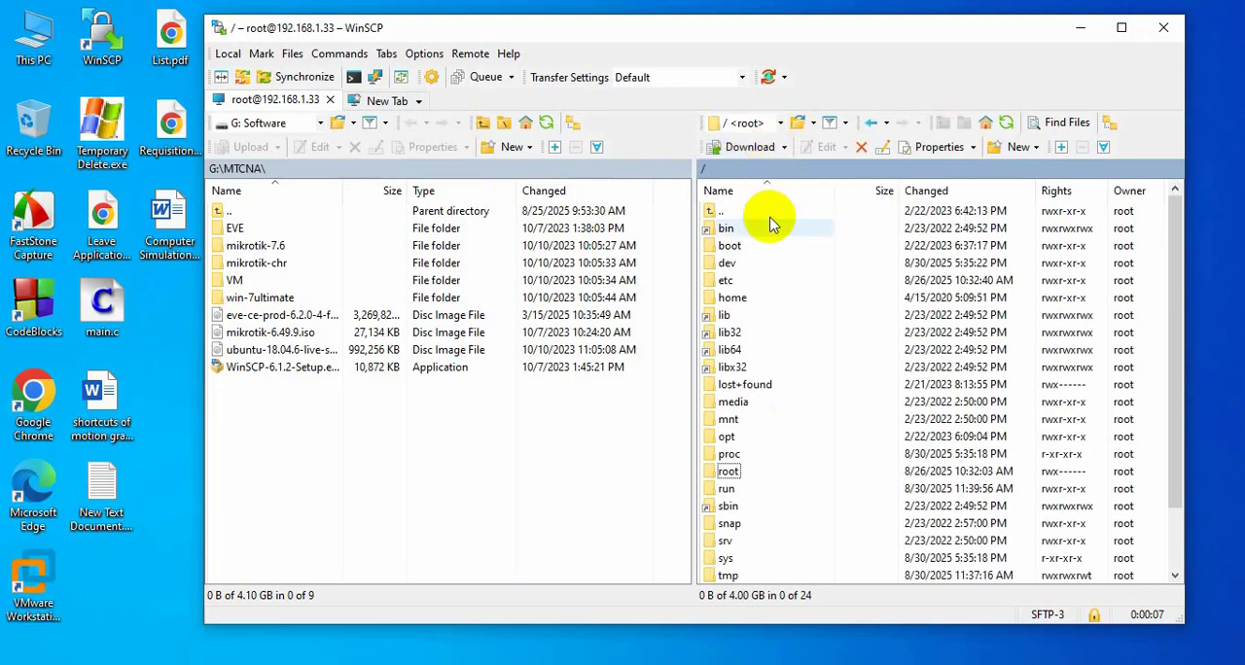
double_click(732, 440)
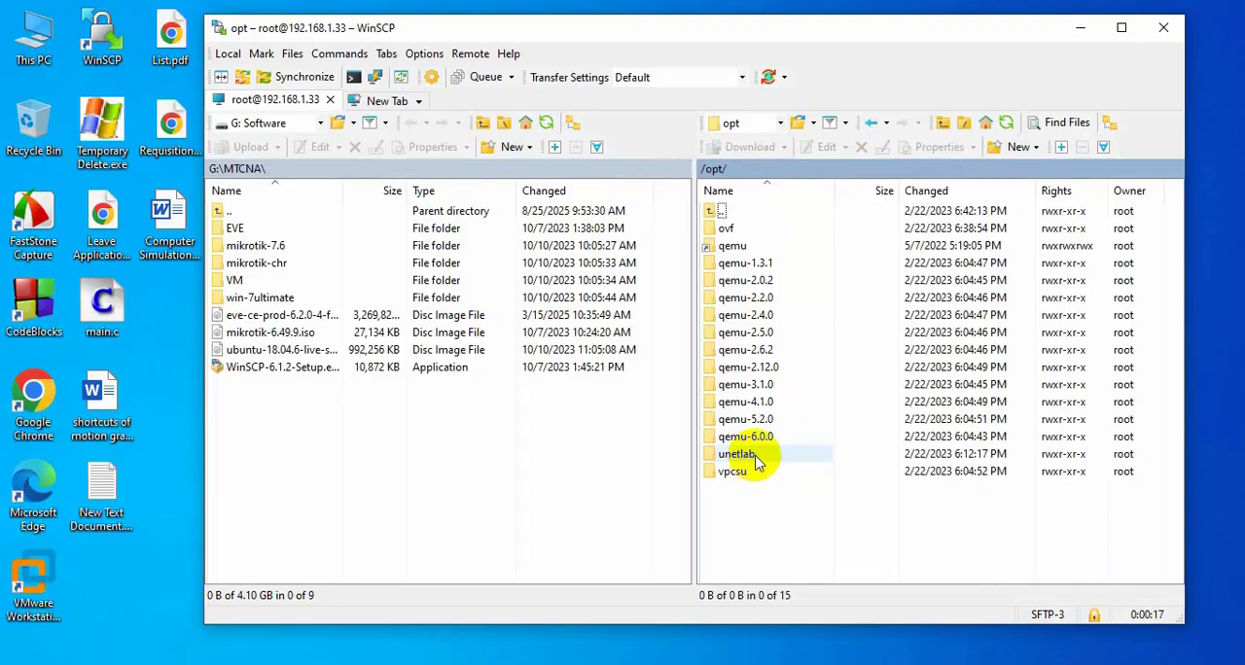
double_click(756, 457)
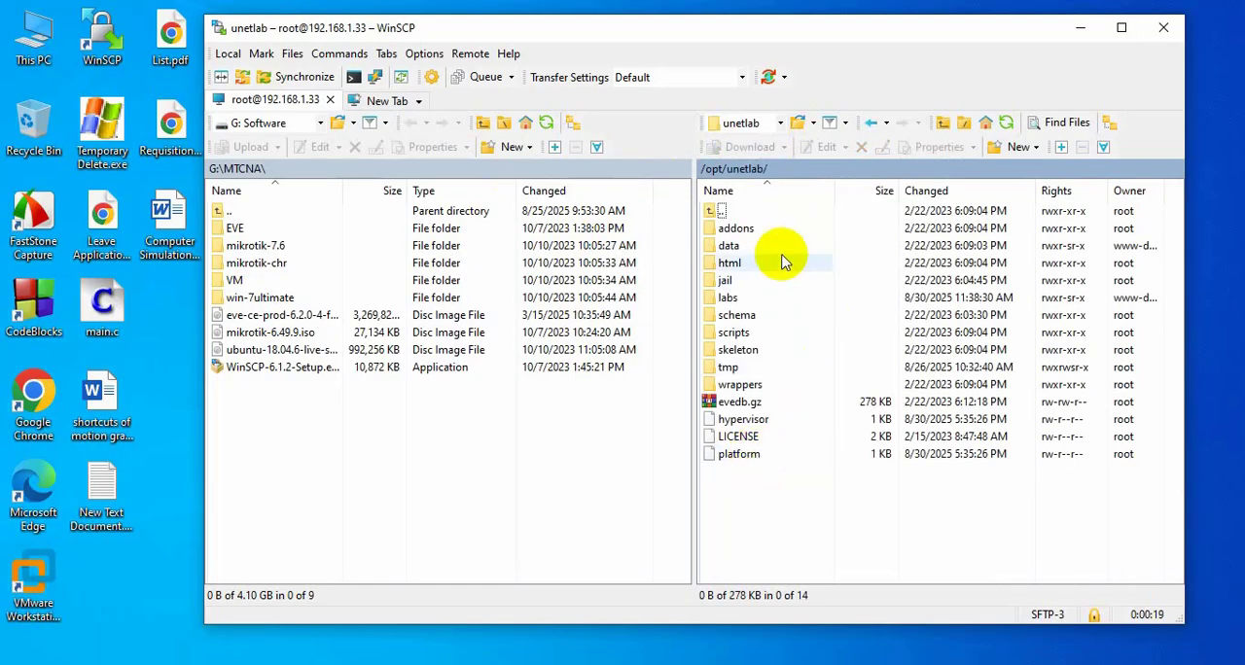
double_click(761, 230)
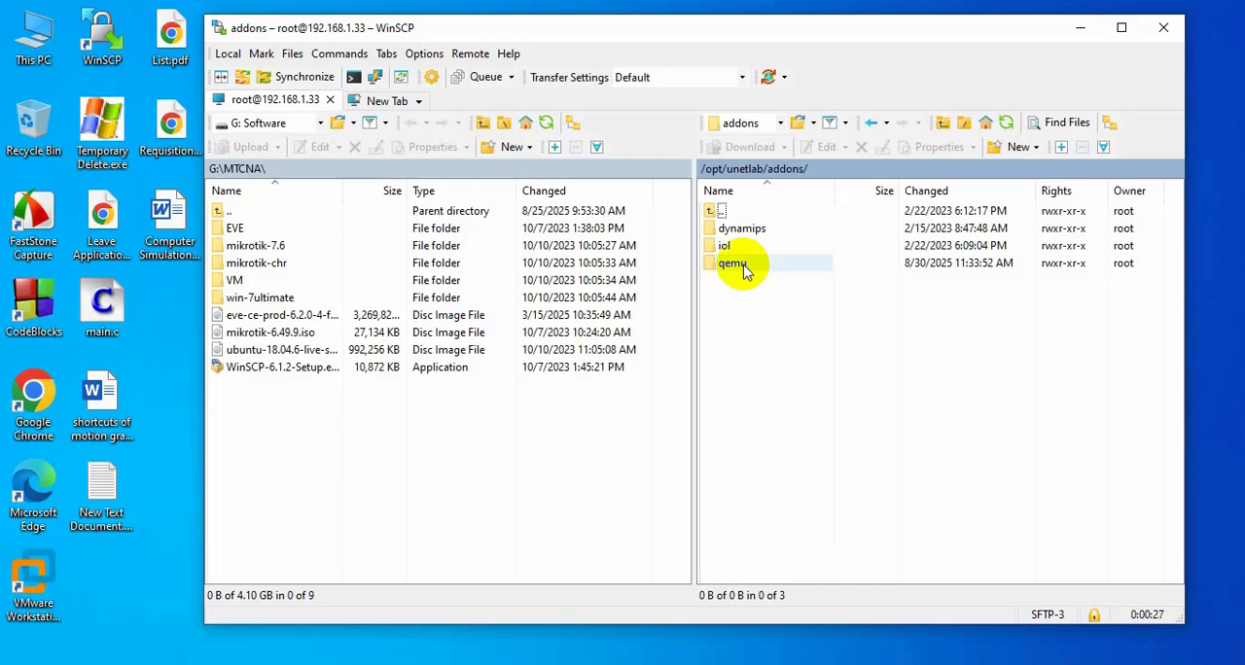
double_click(743, 265)
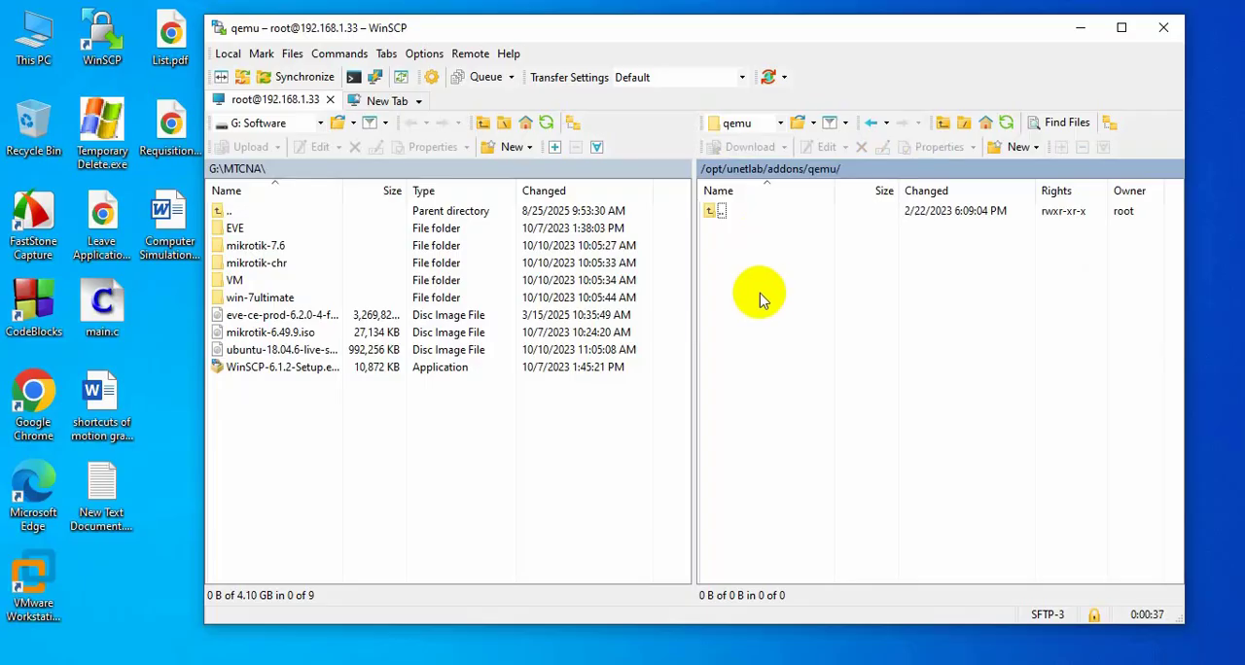
Check the contents of the local mikrotik-chr folder, return to MTCNA and upload the folder to /opt/unetlab/addons/qemu.
click(260, 265)
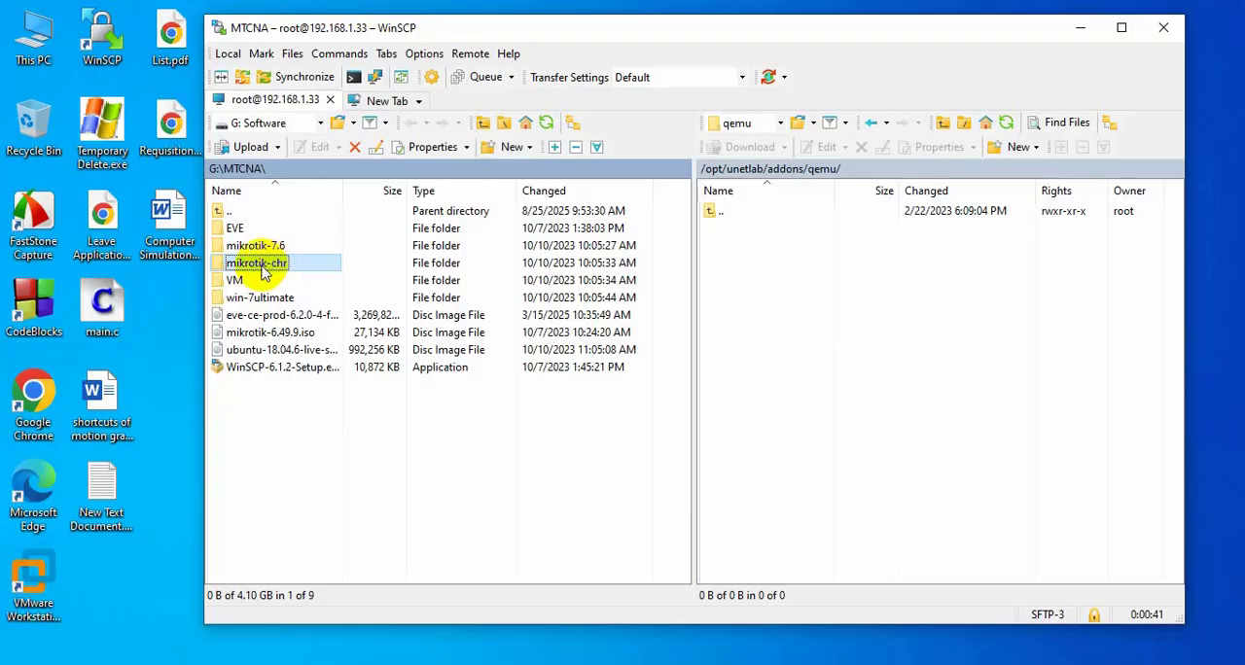
double_click(265, 273)
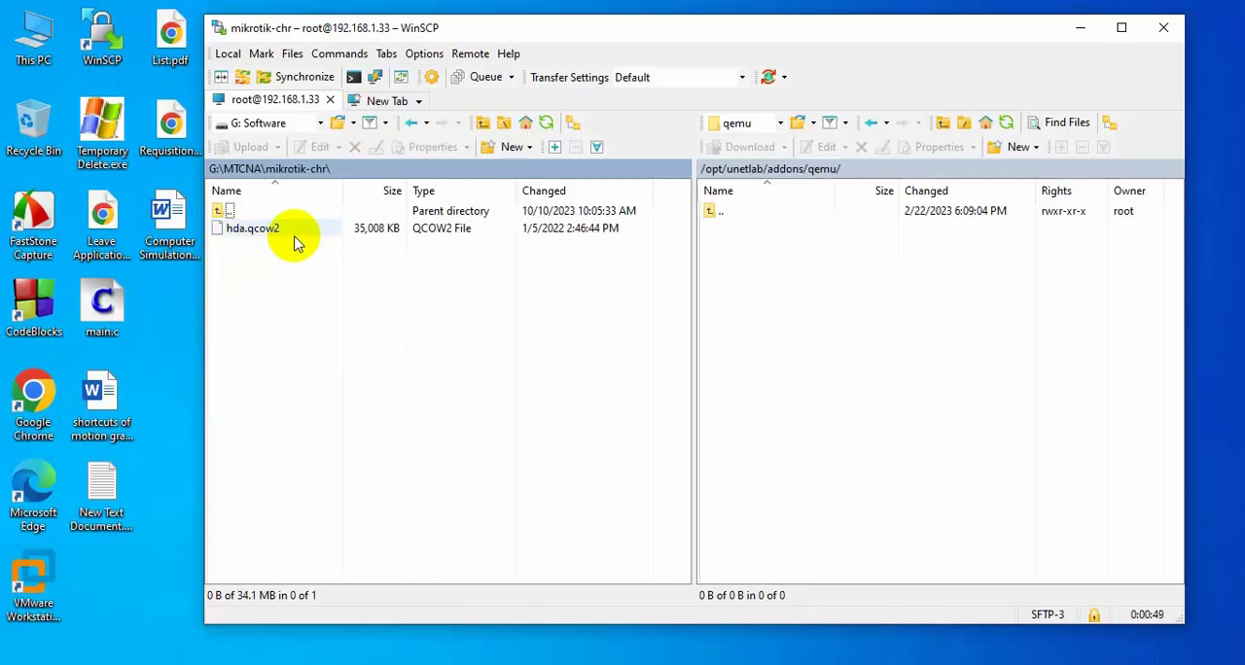
drag(289, 259, 223, 230)
click(243, 244)
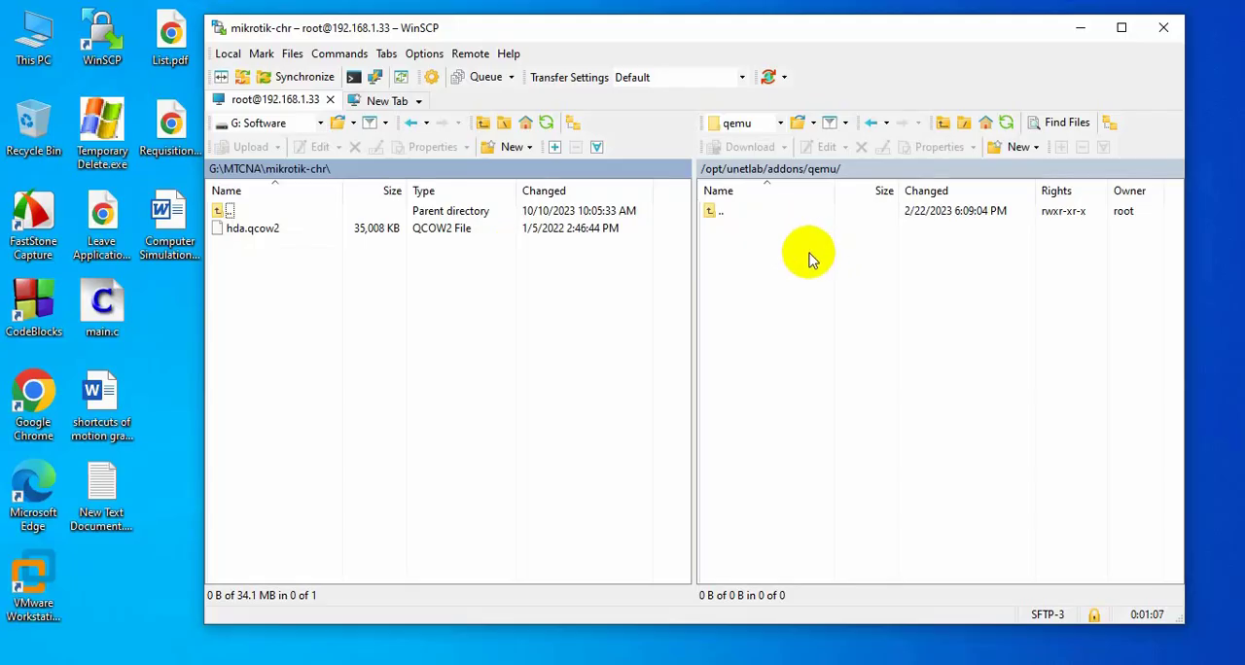
click(483, 123)
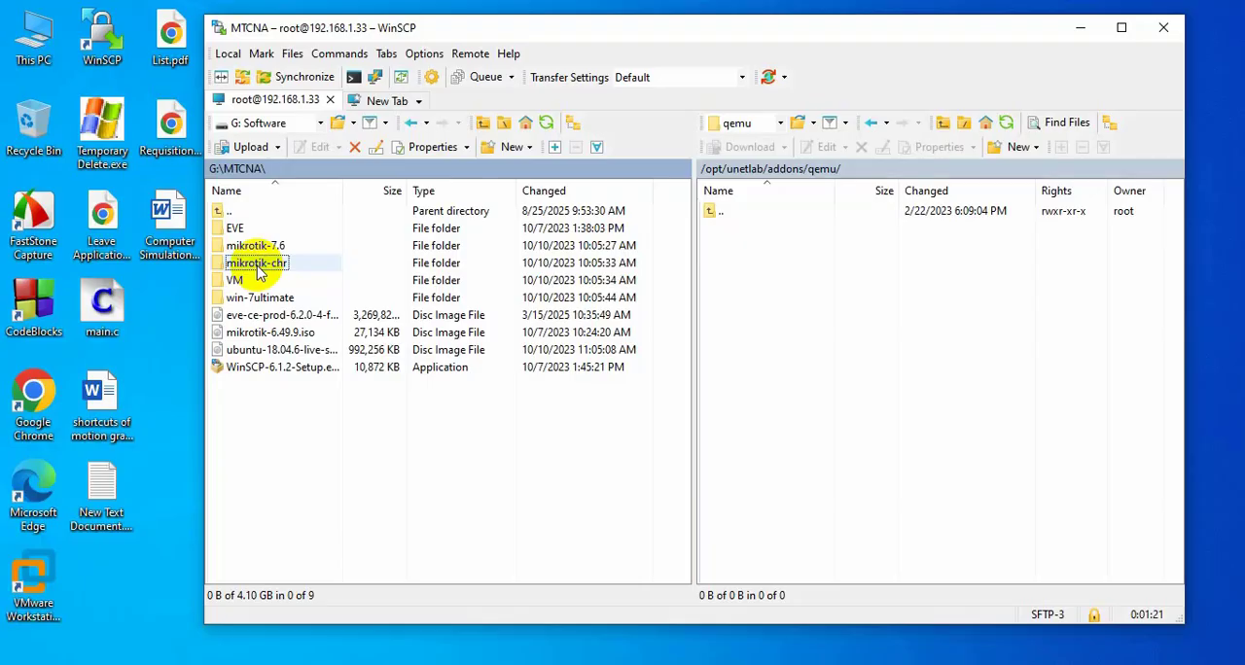
drag(260, 274, 792, 291)
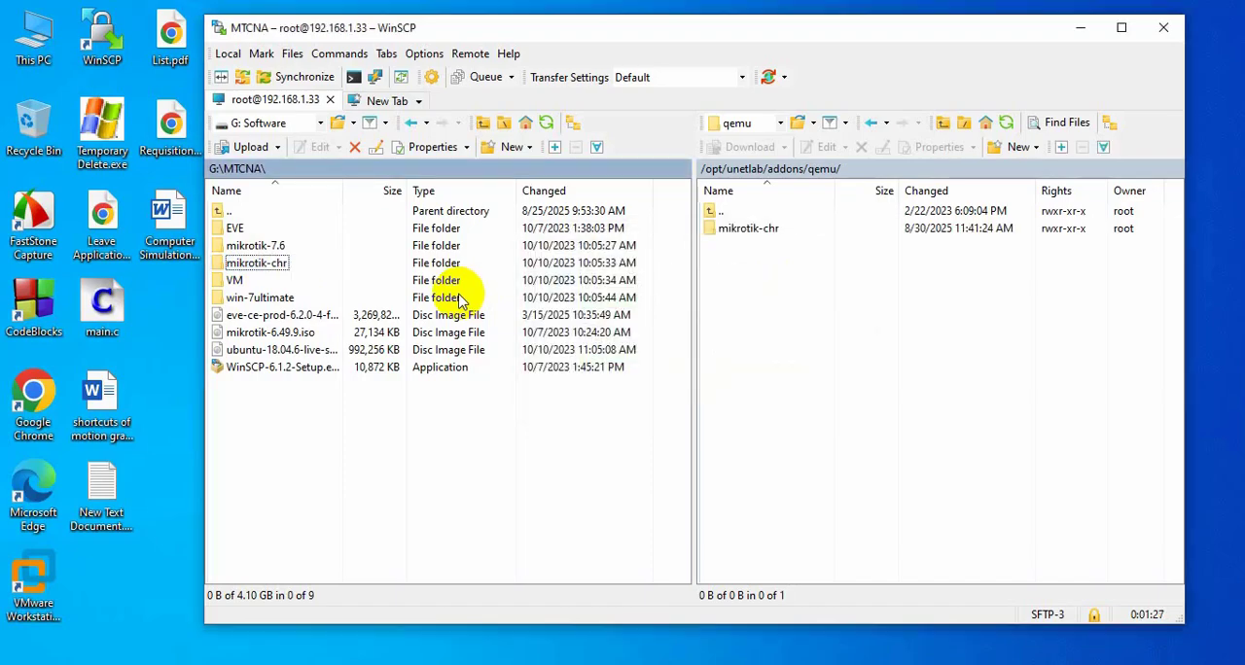
Copy the local mikrotik-7.6 folder and paste it into the remote directory /opt/unetlab/addons/qemu, accepting the default upload settings.
click(294, 247)
right_click(297, 249)
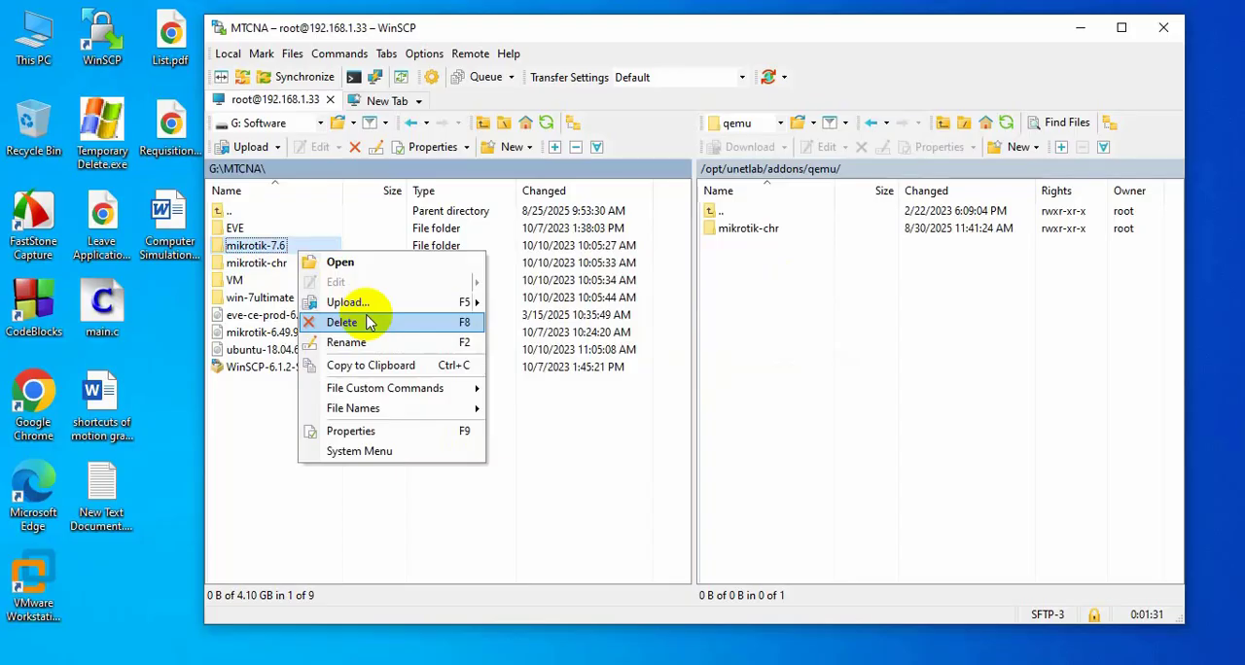
click(387, 368)
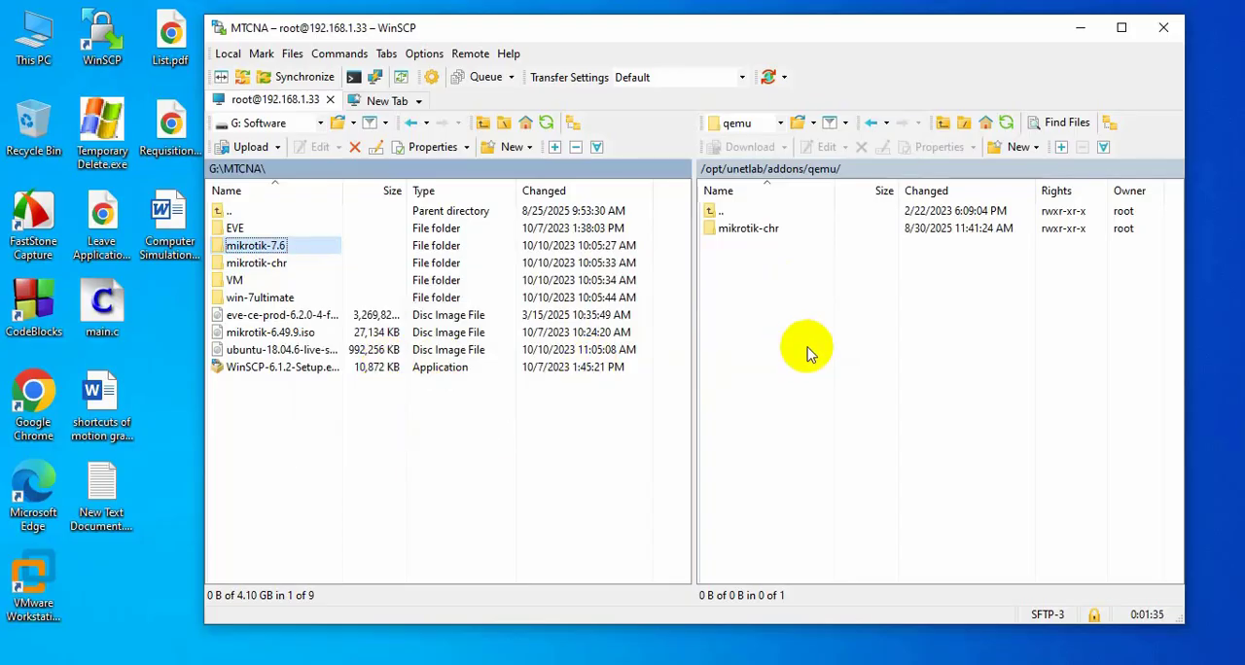
right_click(775, 324)
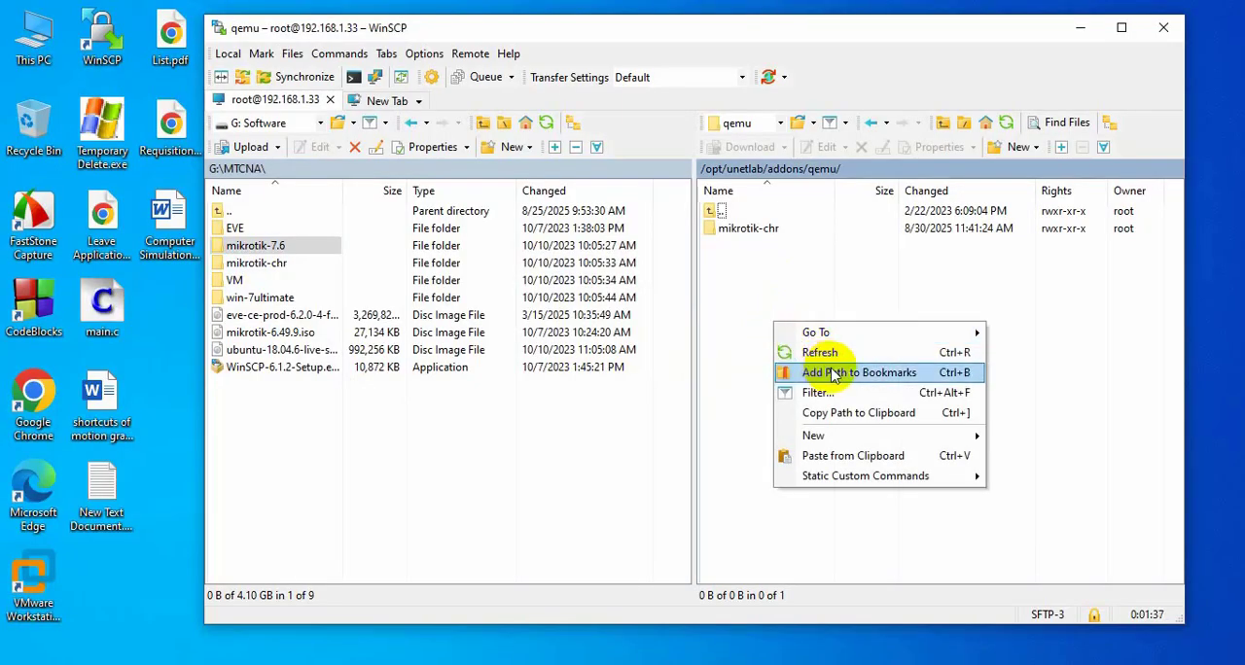
click(838, 456)
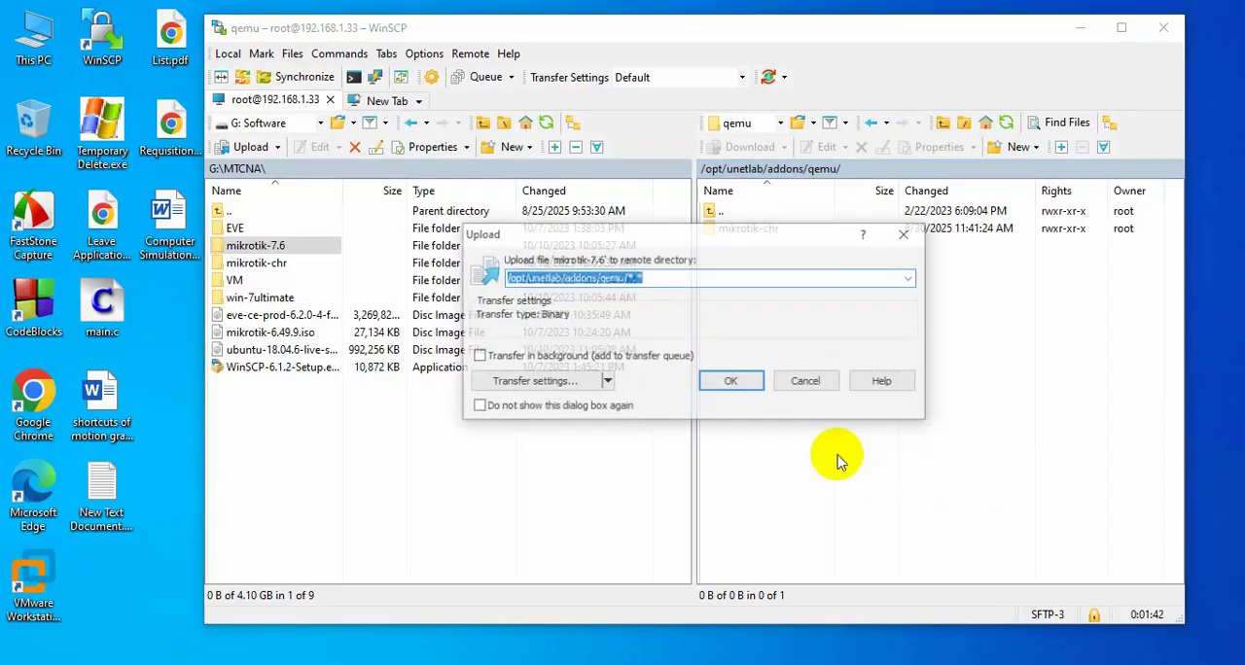
click(731, 383)
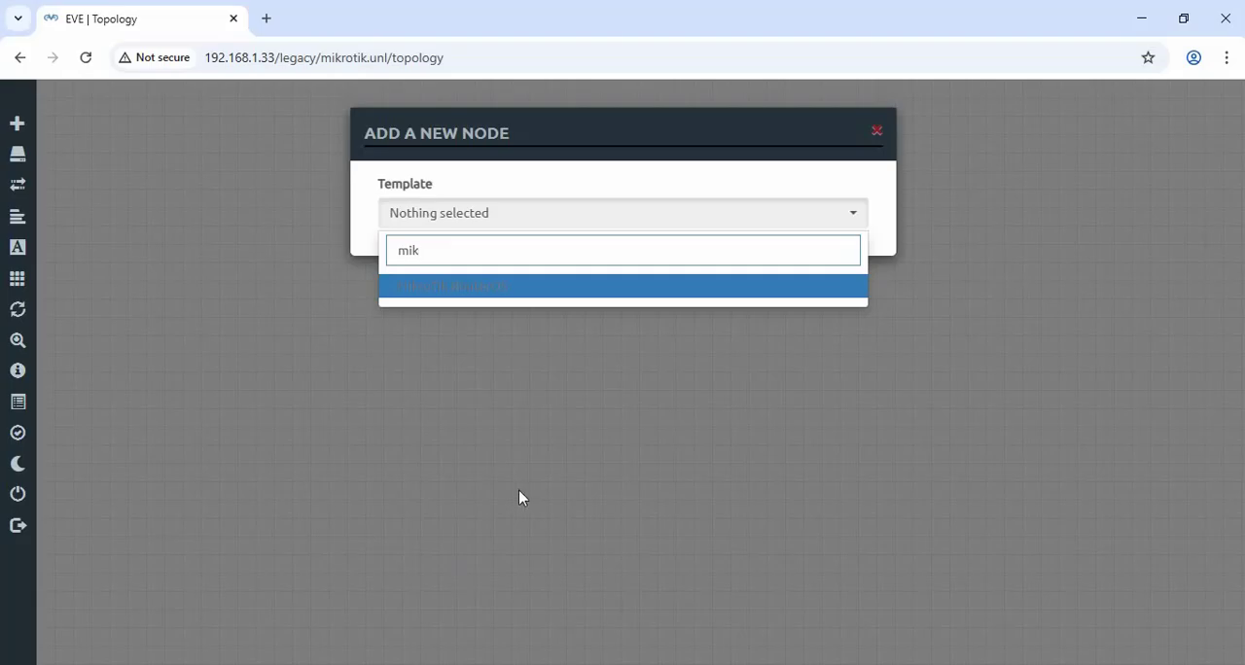
Switch to the EVE-NG topology in the browser and start a new node with the MikroTik RouterOS template and the mikrotik-chr image.
click(518, 497)
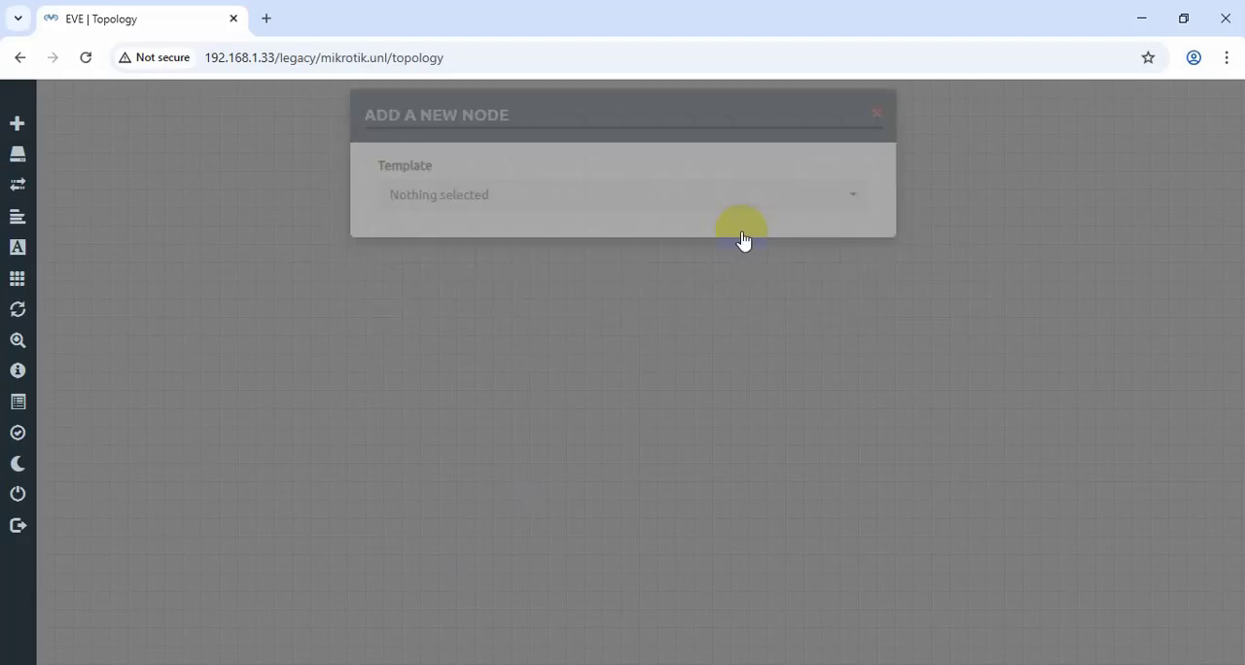
right_click(510, 167)
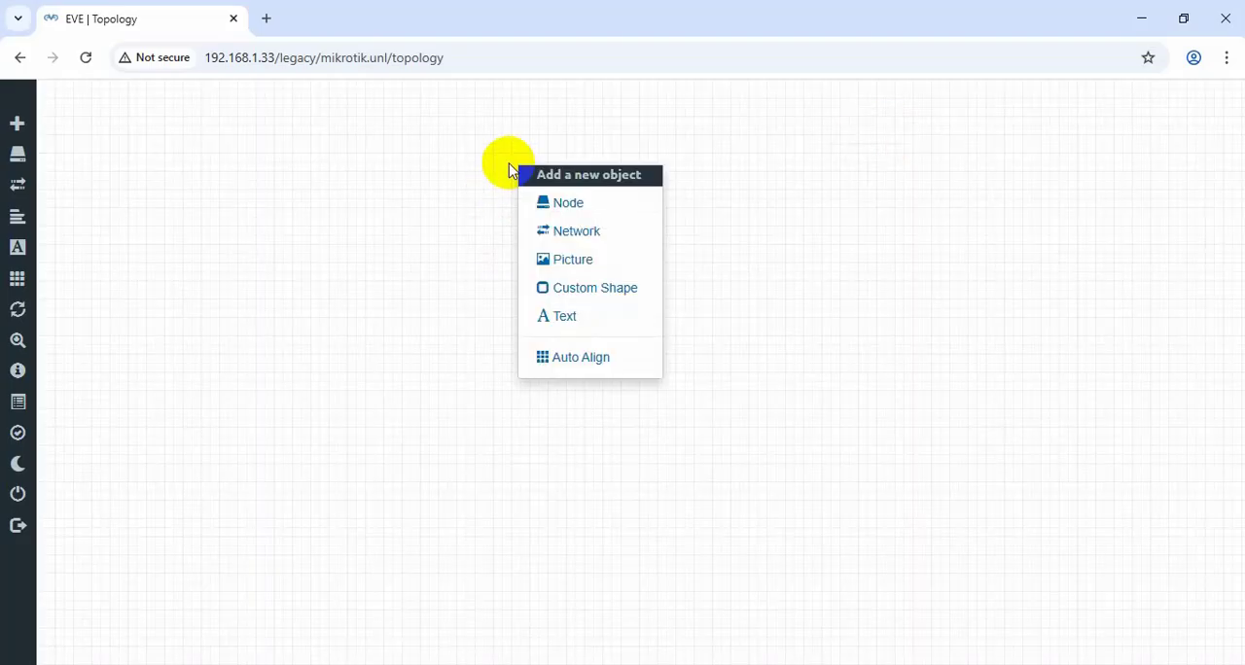
click(564, 203)
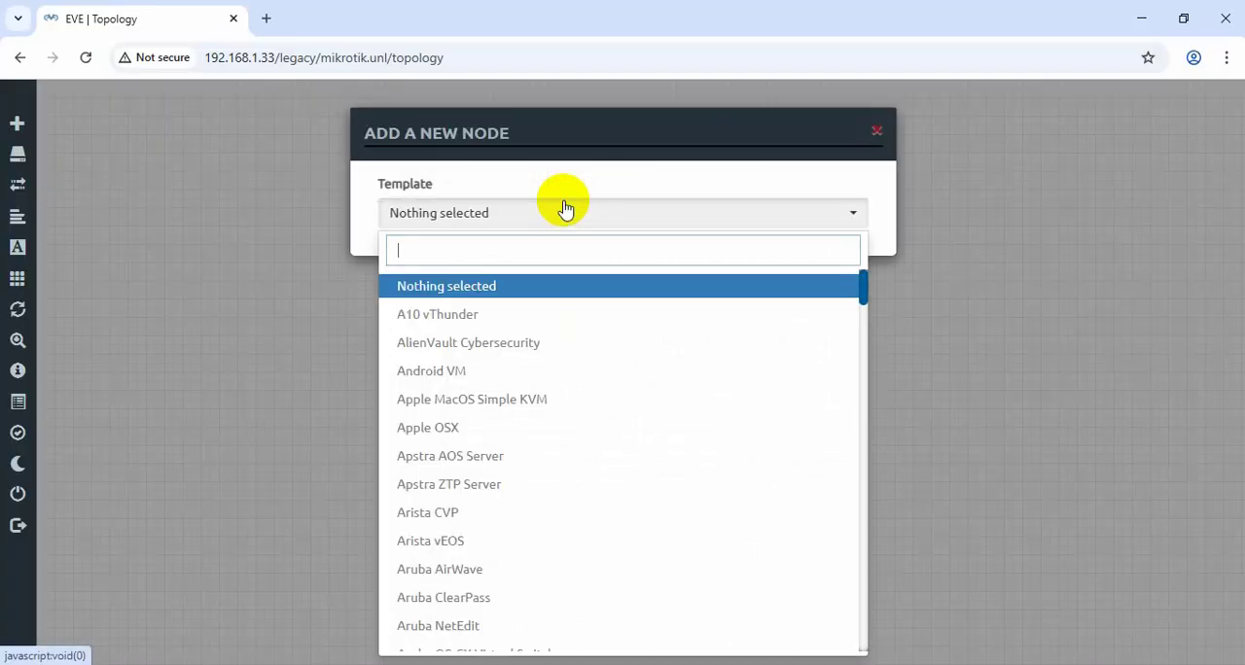
text(mi)
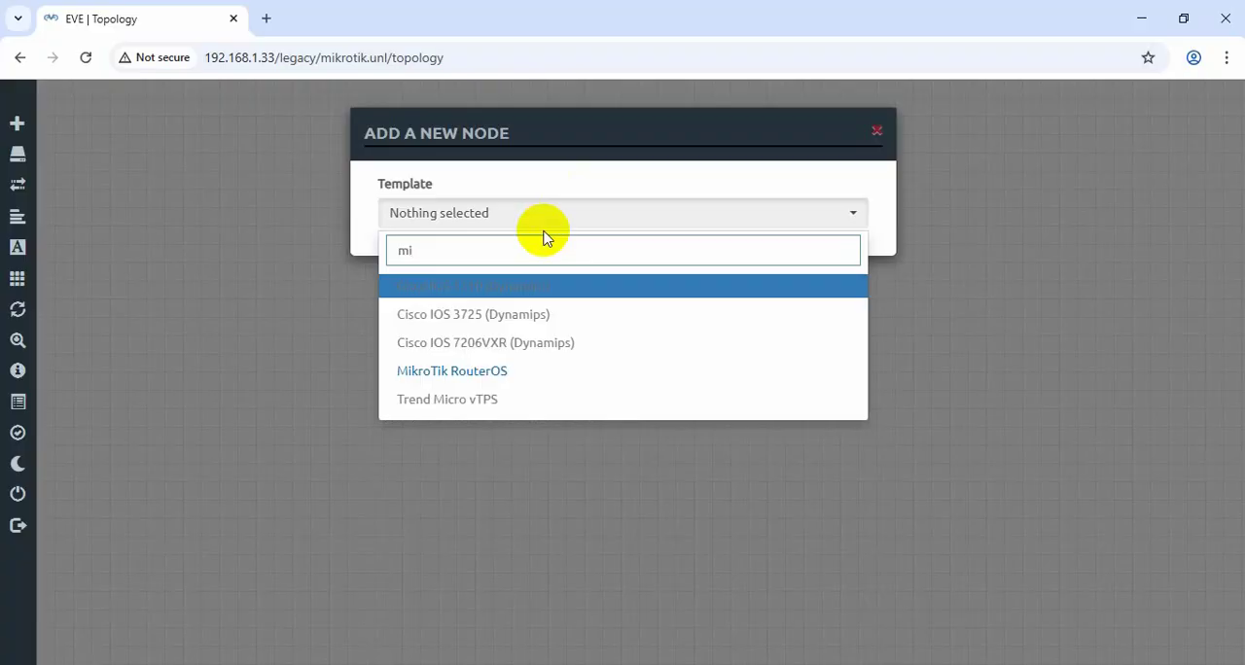
click(486, 378)
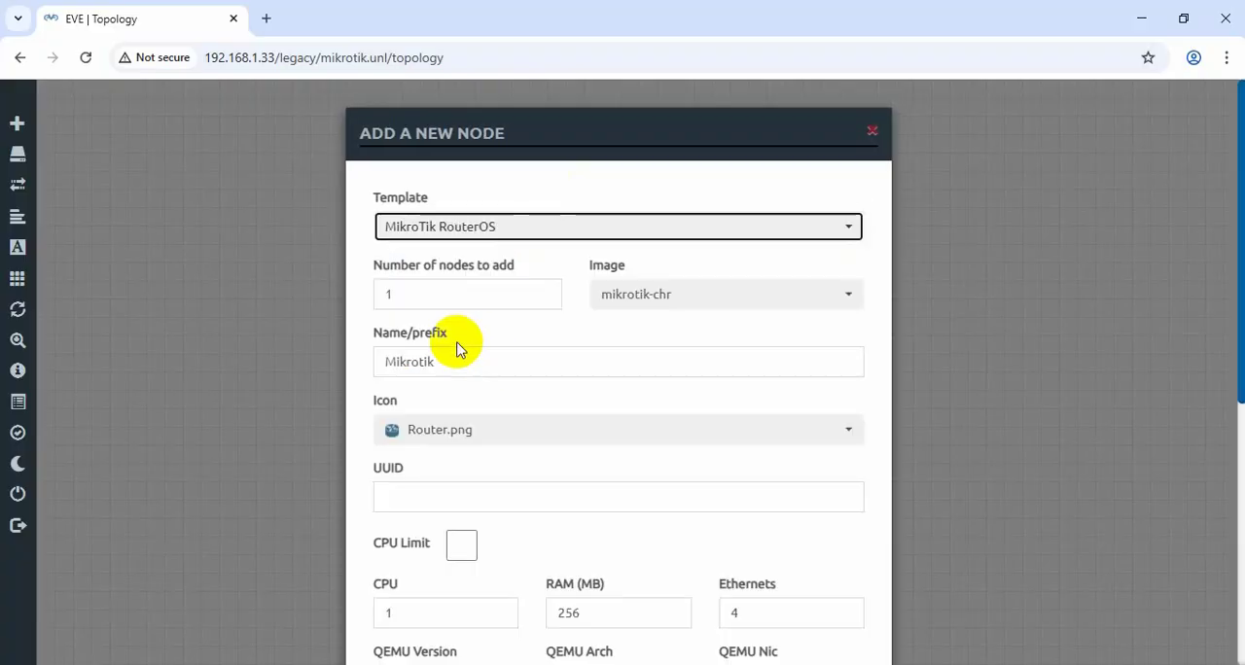
scroll(461, 351, down, 1)
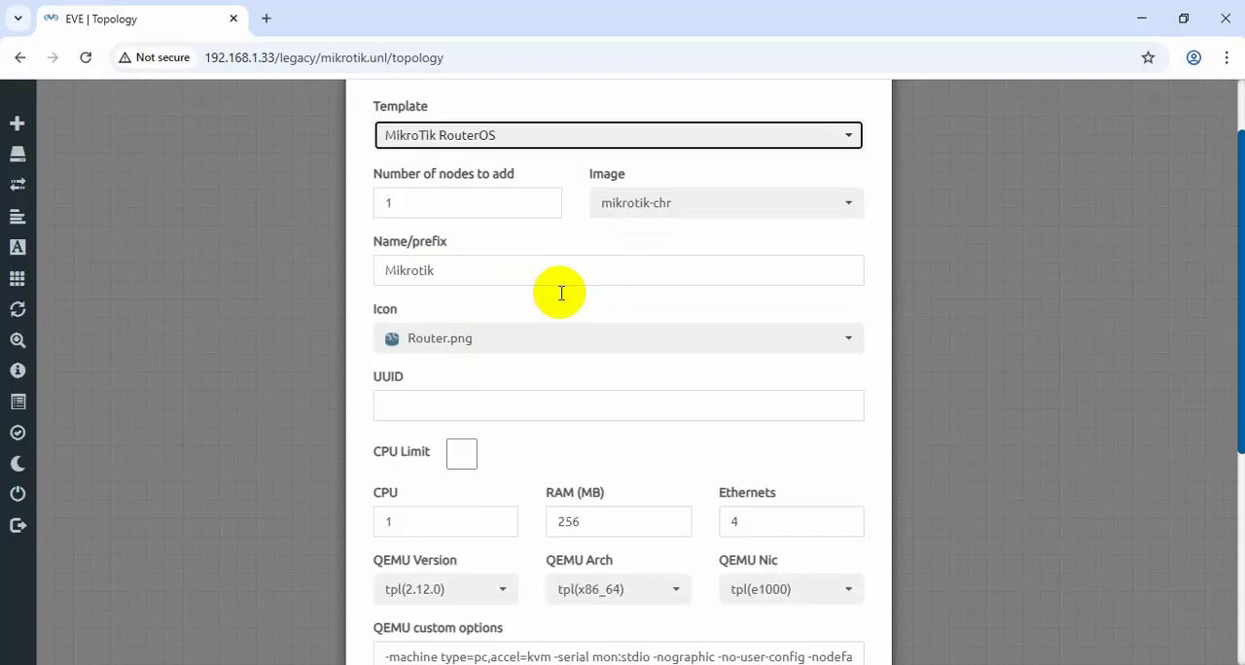
click(675, 216)
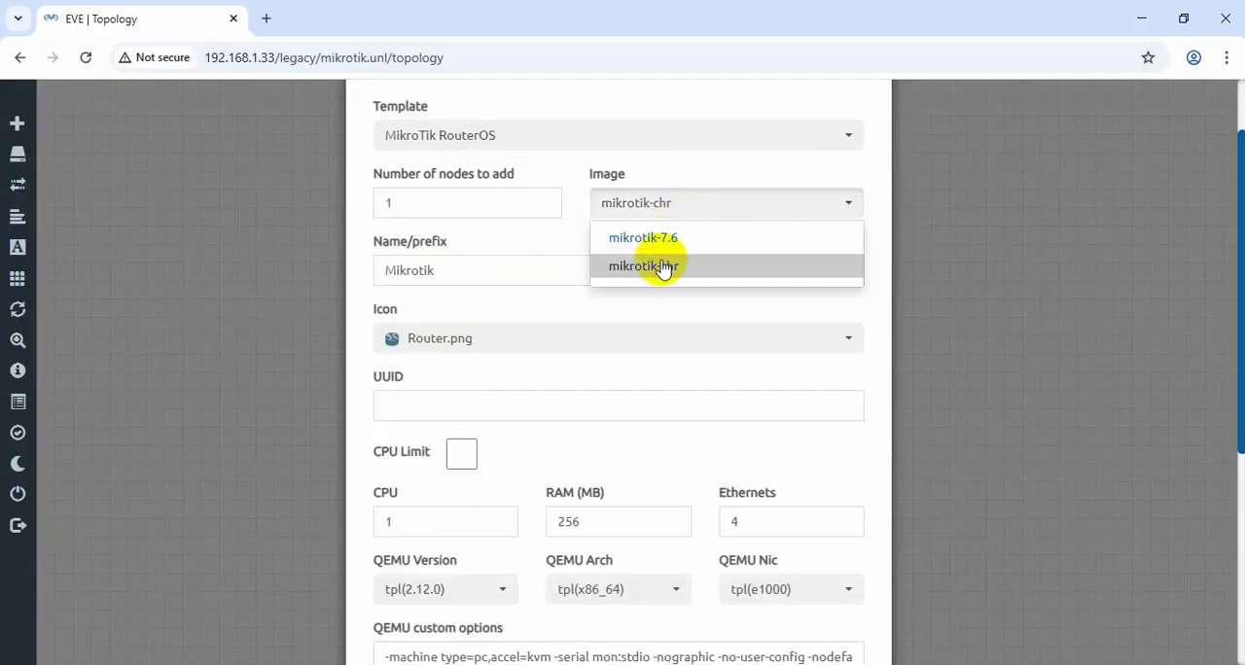
click(661, 271)
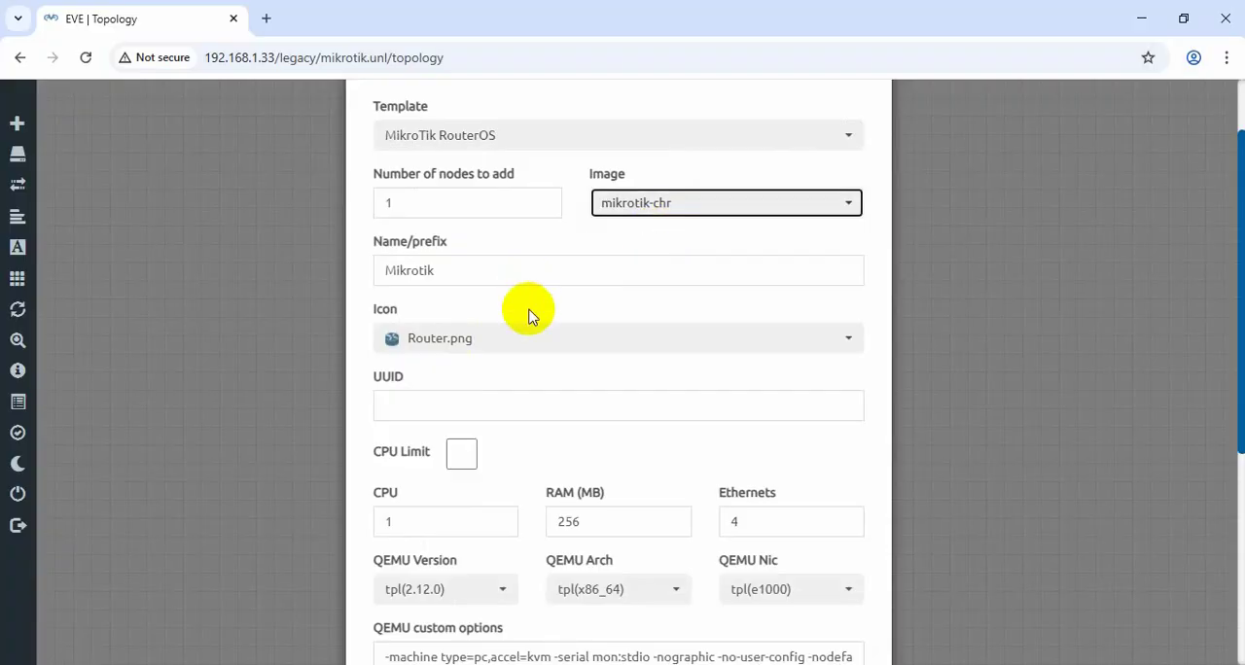
Save the new node with 4 Ethernets, 256 MB RAM and 1 CPU, and move it slightly lower on the canvas.
scroll(528, 303, down, 4)
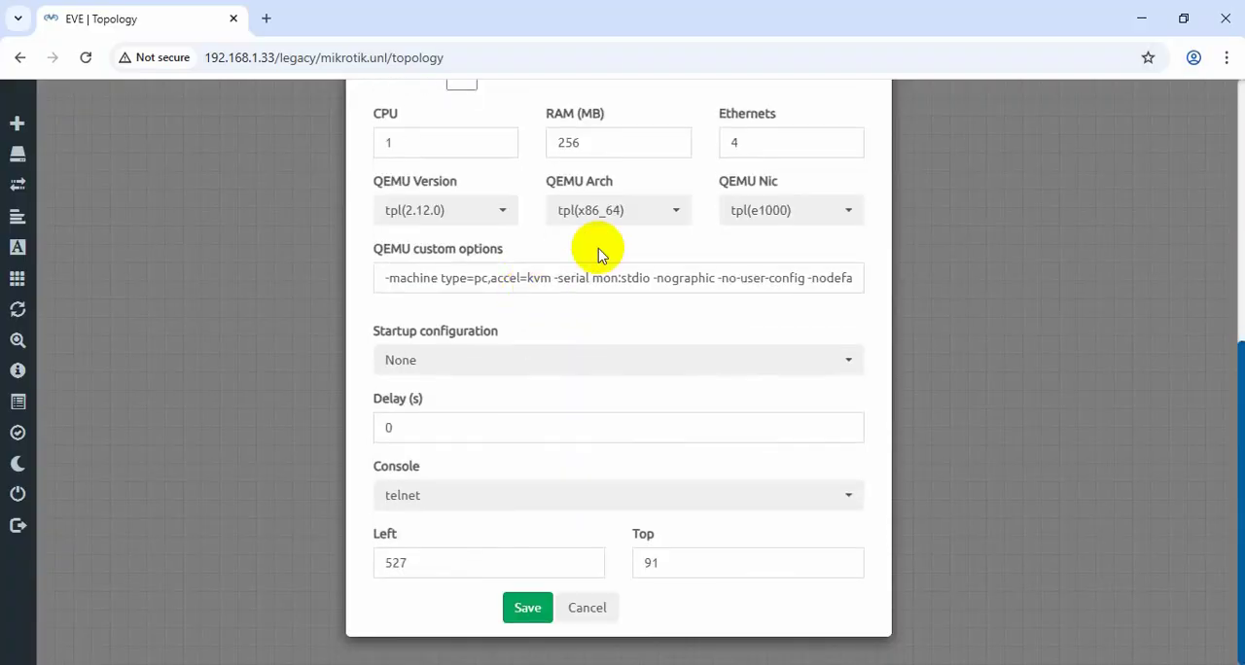
click(731, 137)
text(4)
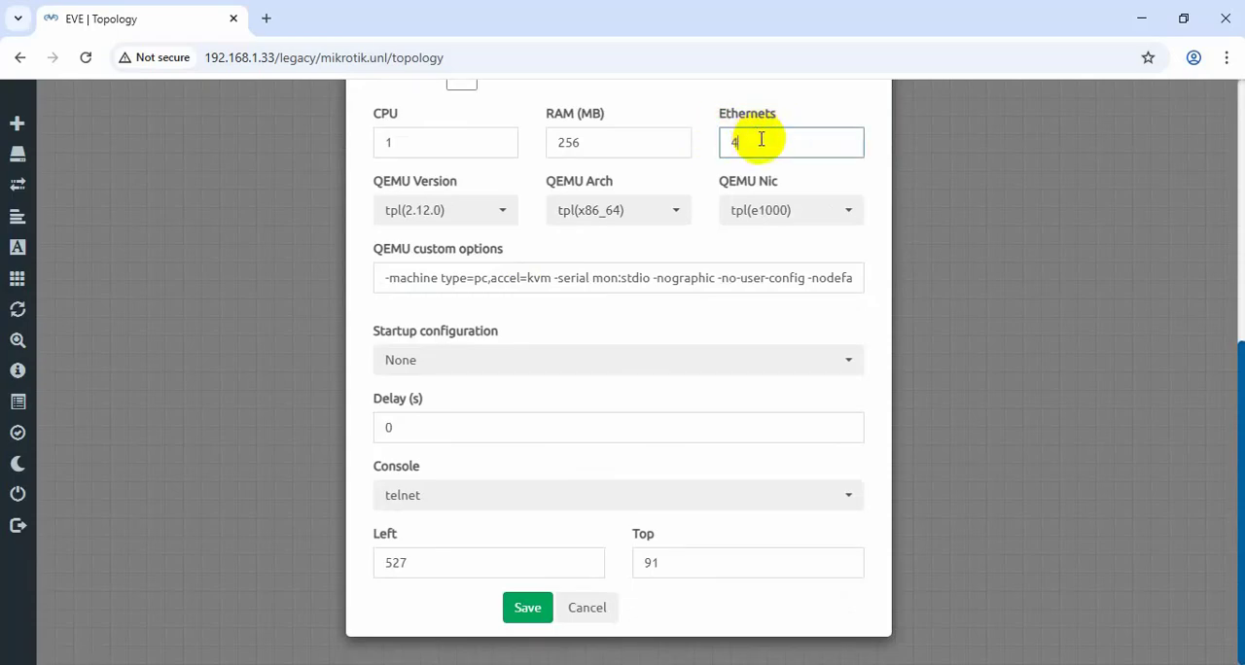
scroll(653, 296, up, 2)
double_click(546, 327)
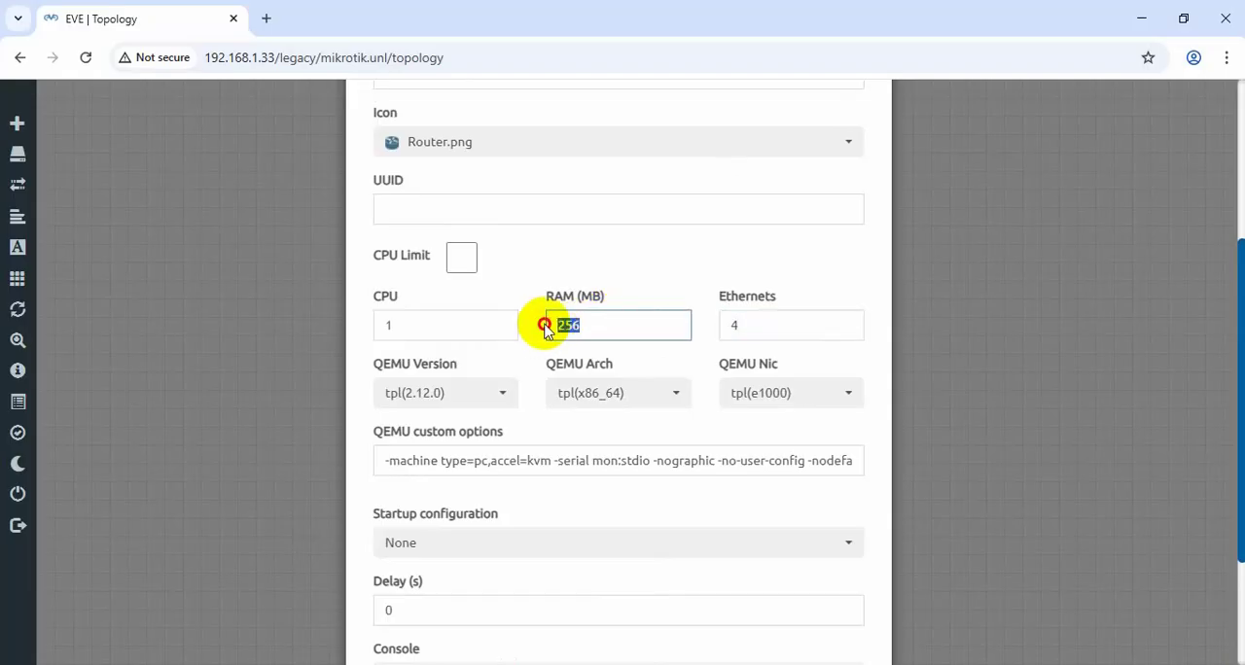
click(423, 328)
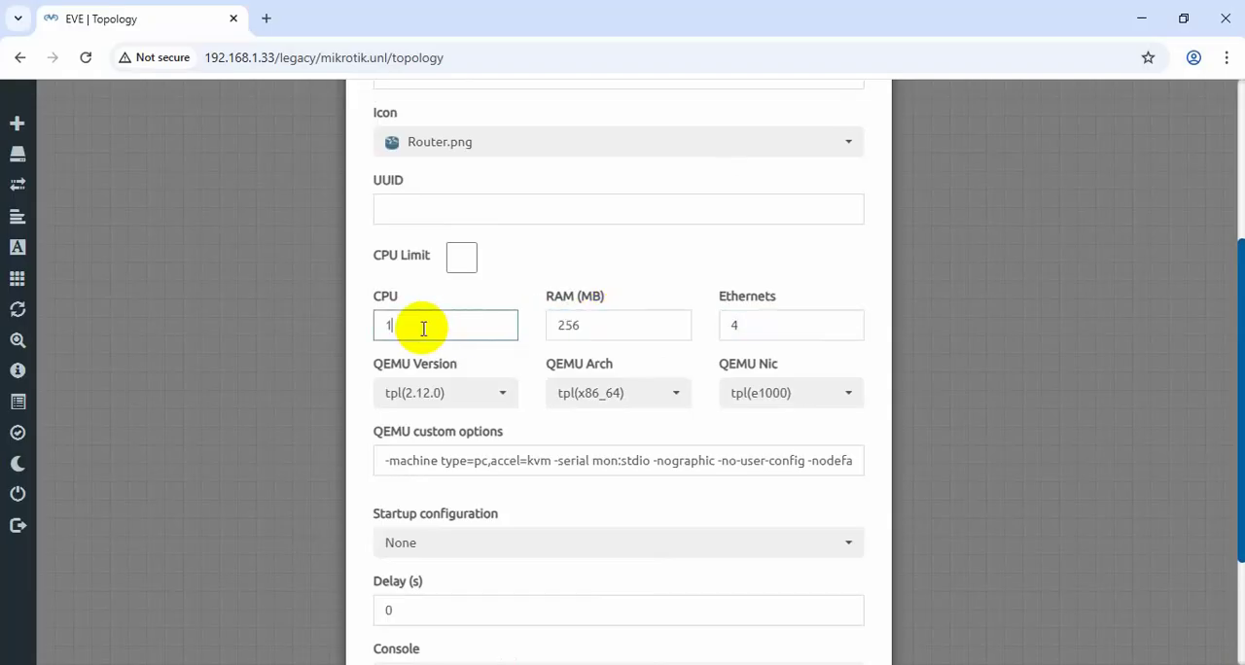
scroll(518, 322, down, 2)
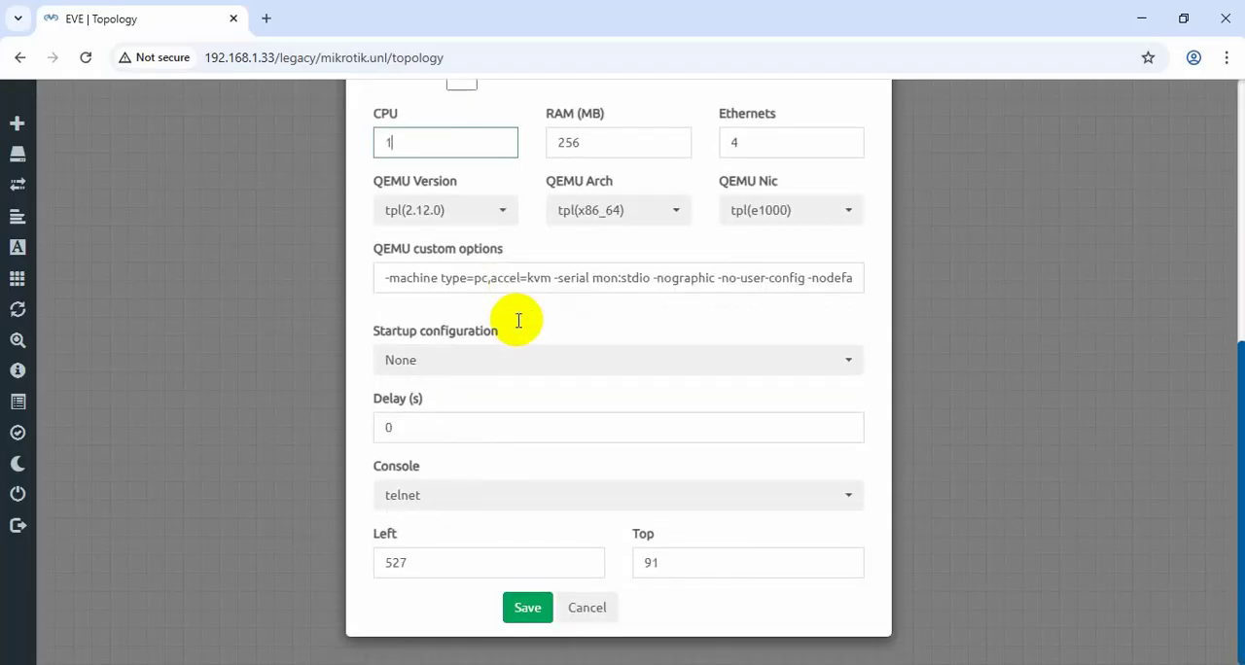
click(522, 607)
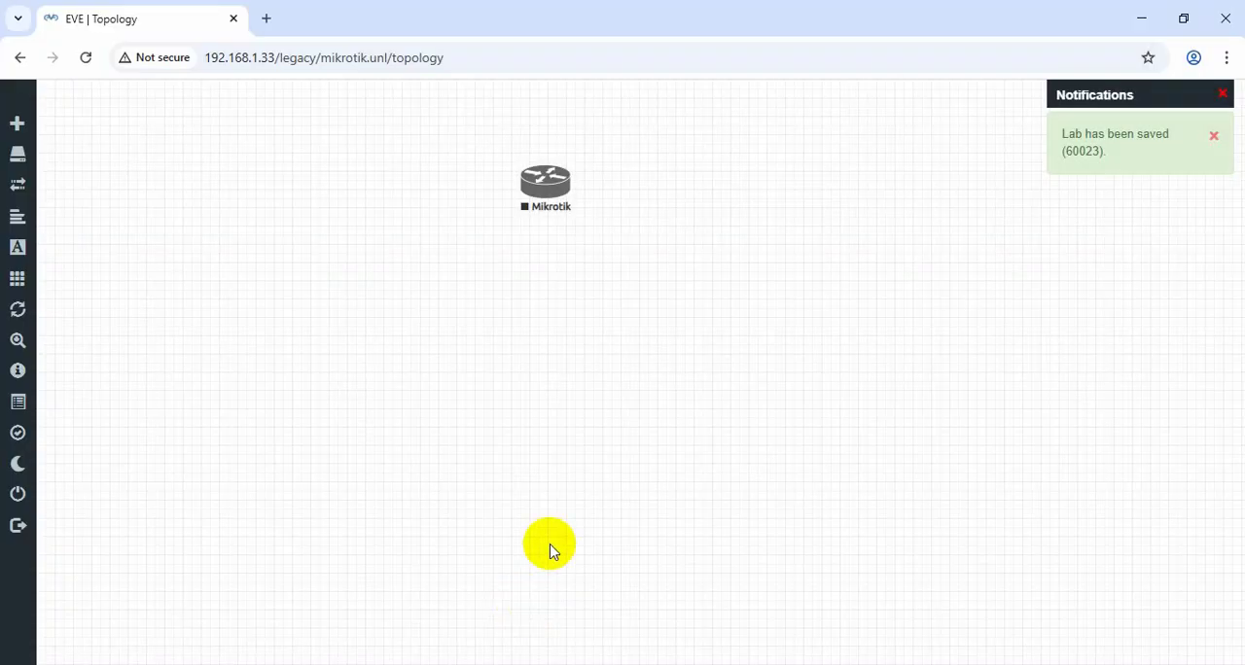
drag(547, 180, 589, 260)
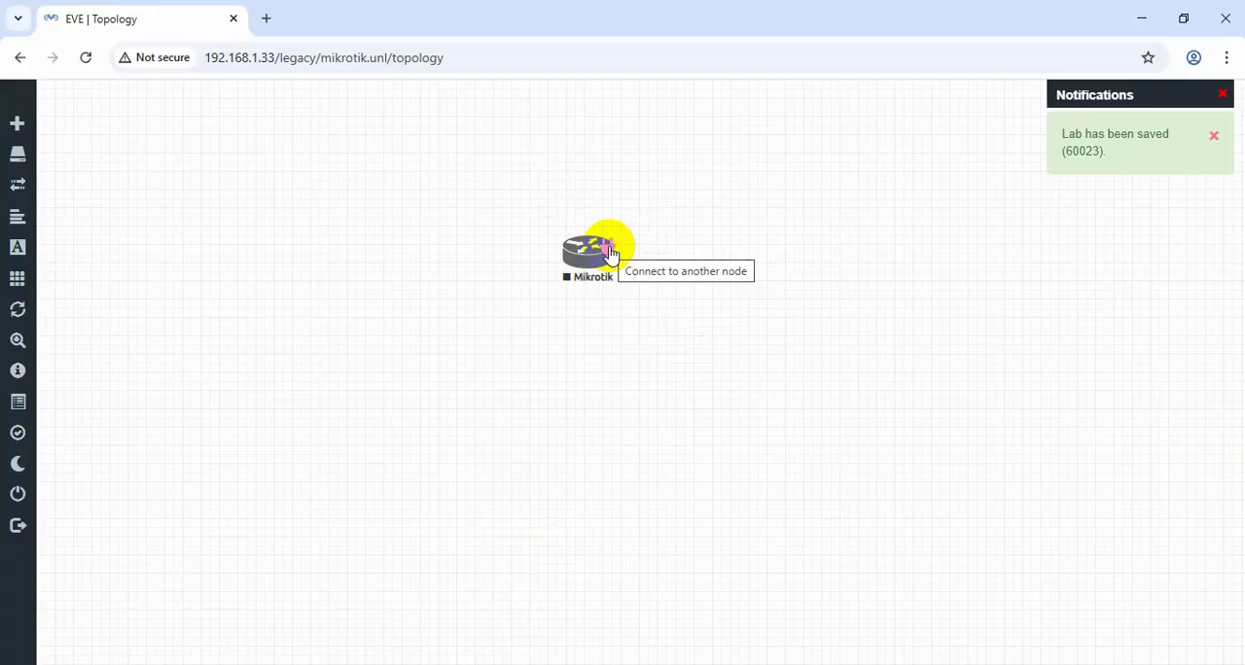
Add one network named Net of type Management(Cloud0) to the topology.
right_click(659, 151)
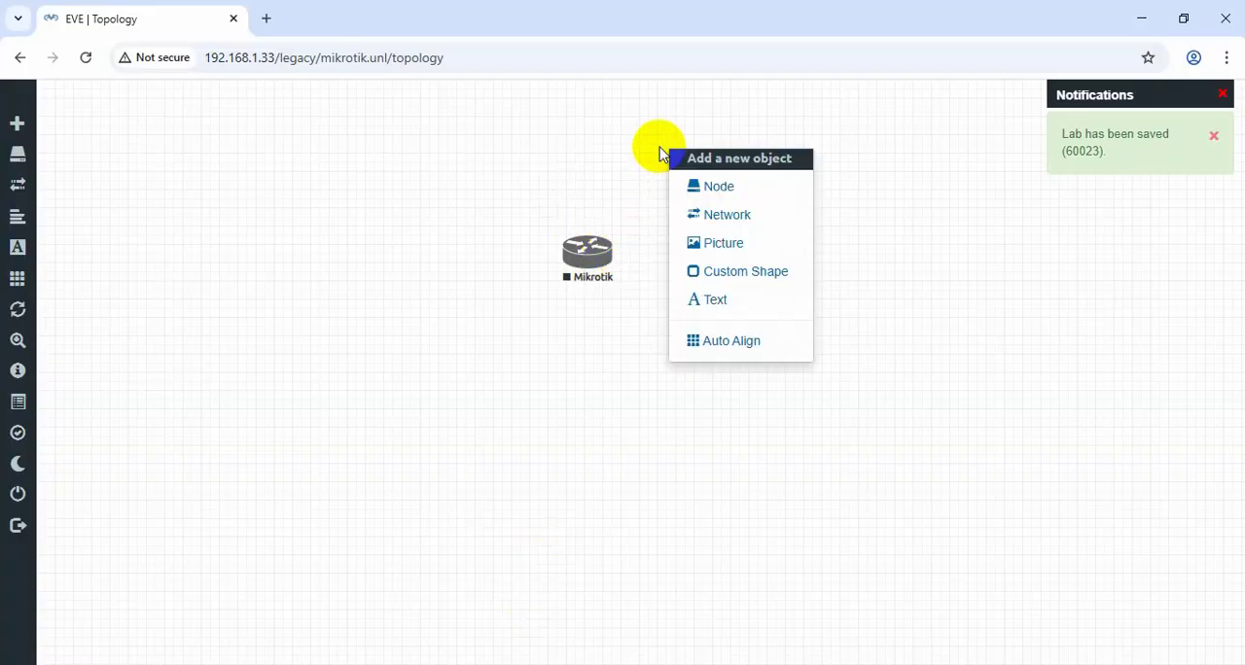
click(741, 217)
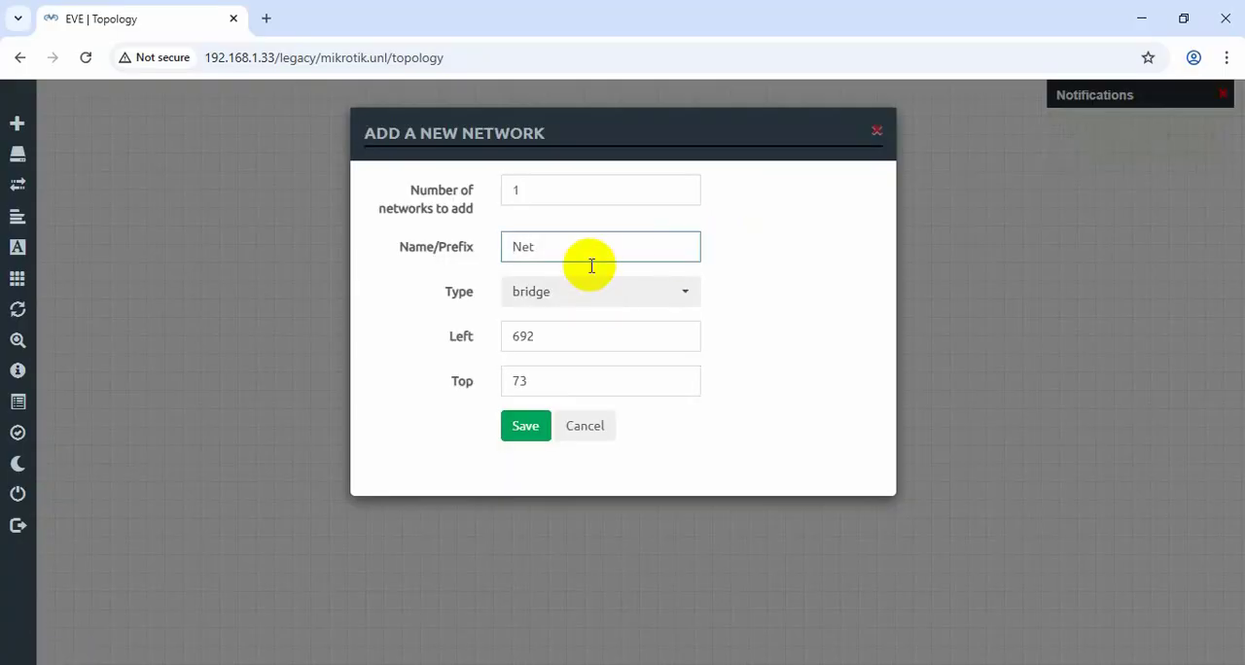
click(594, 298)
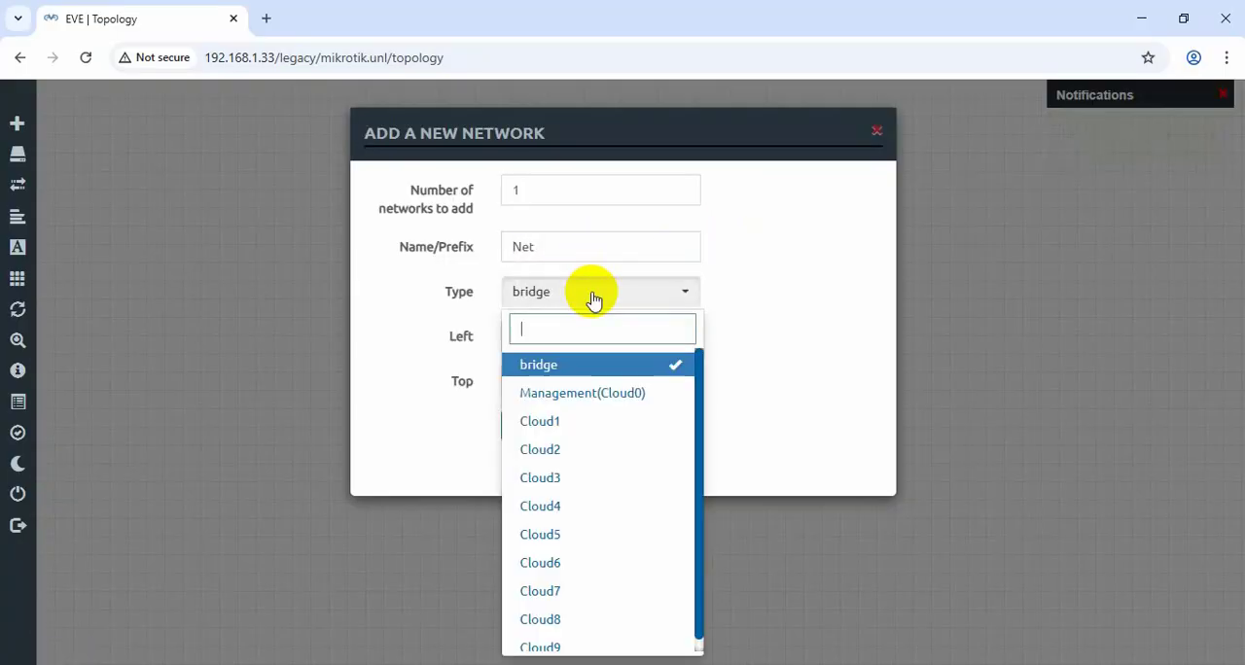
click(589, 392)
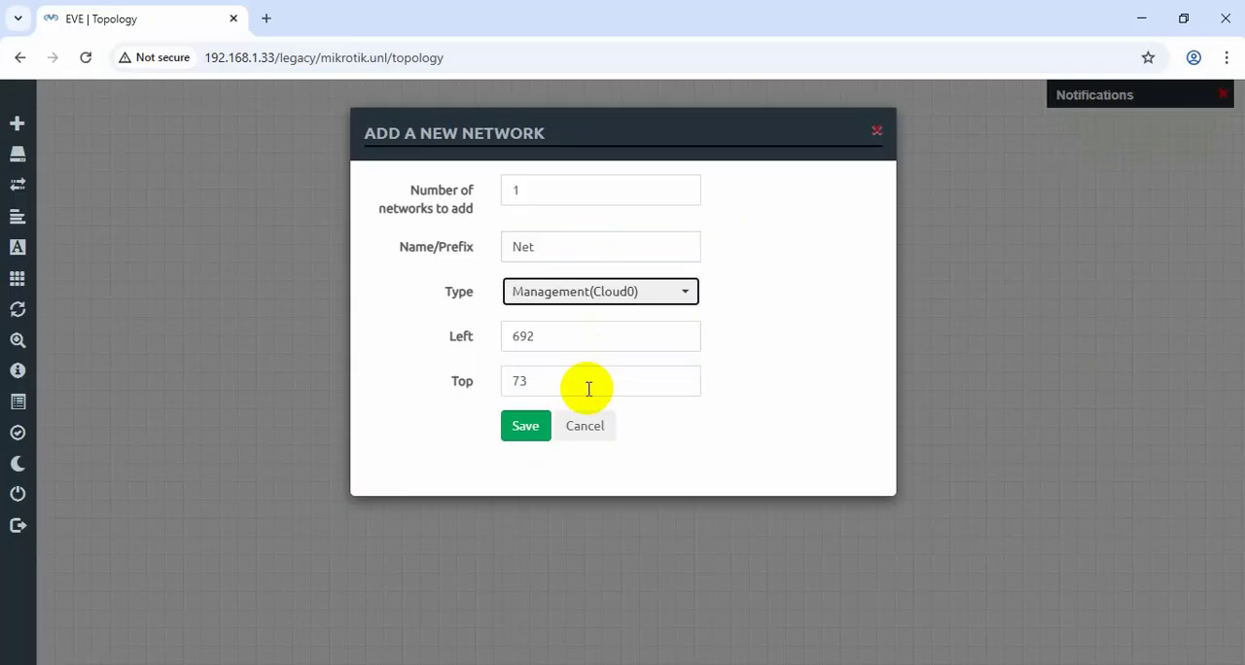
click(528, 425)
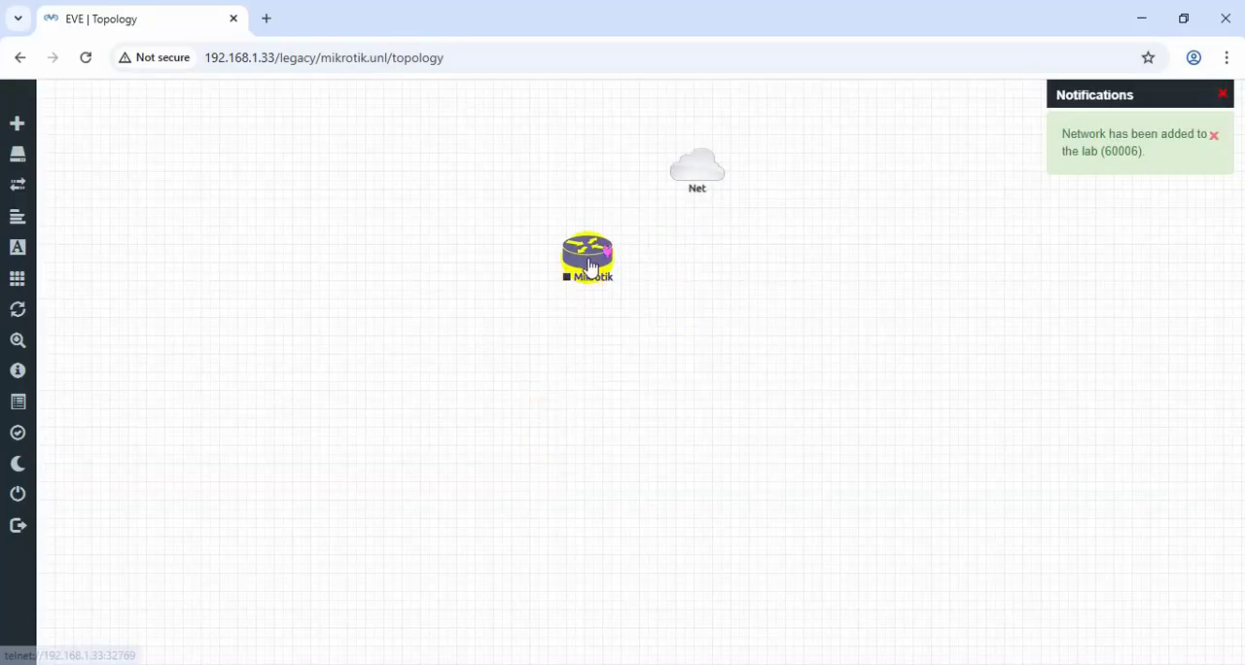
Align the Net cloud above the Mikrotik node and connect it to the node's eth1 interface.
drag(587, 257, 601, 300)
drag(700, 167, 606, 180)
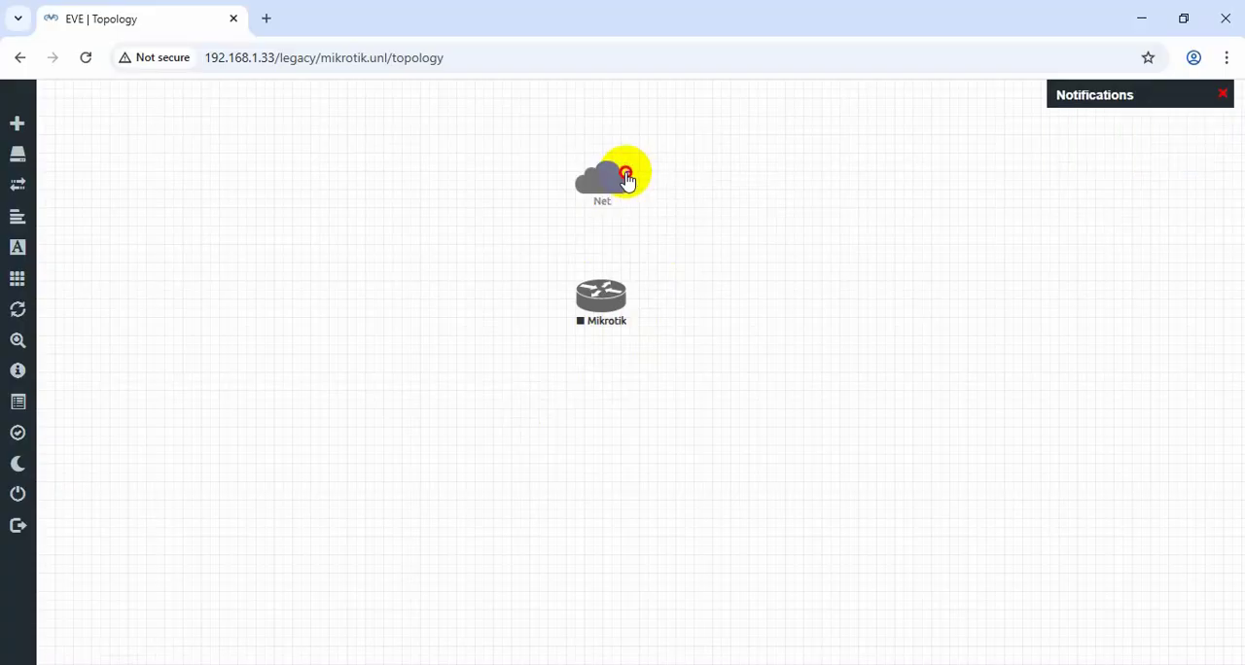
drag(625, 180, 613, 296)
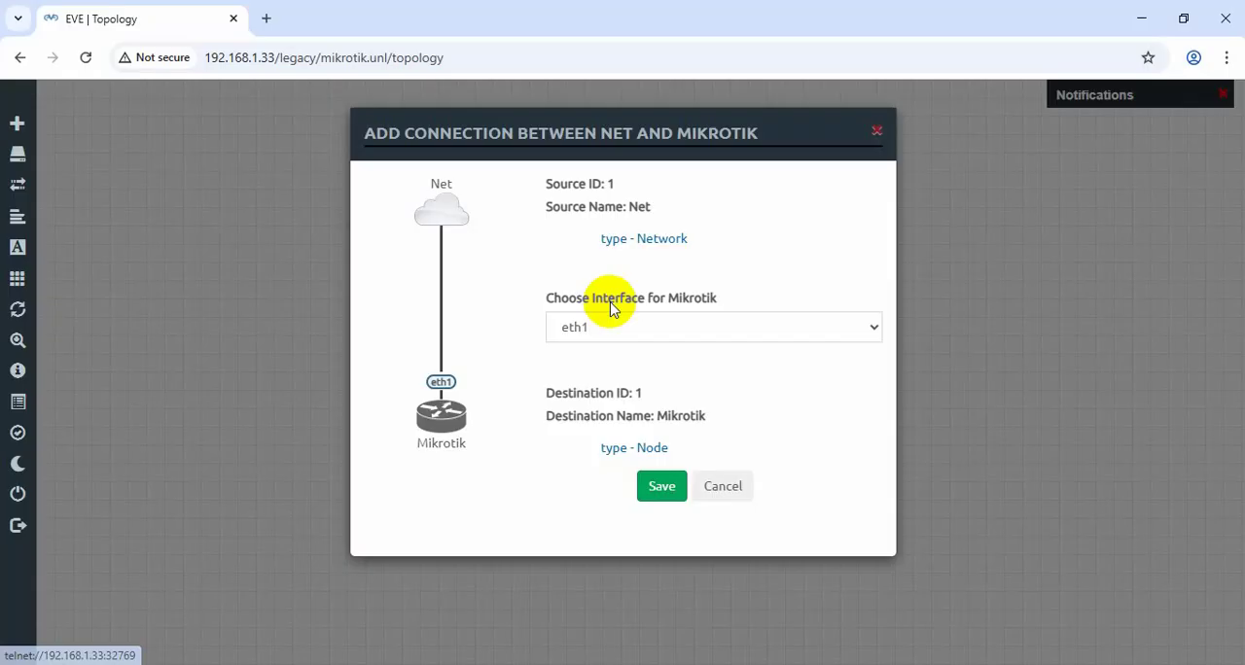
click(661, 489)
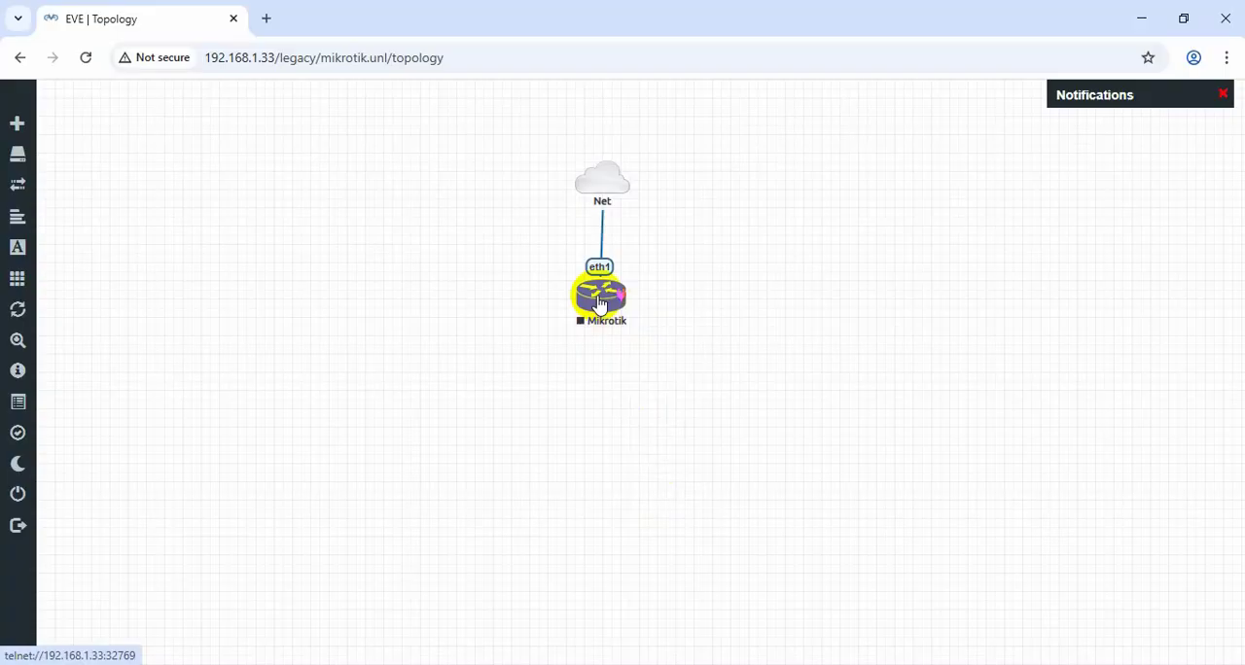
drag(598, 304, 603, 306)
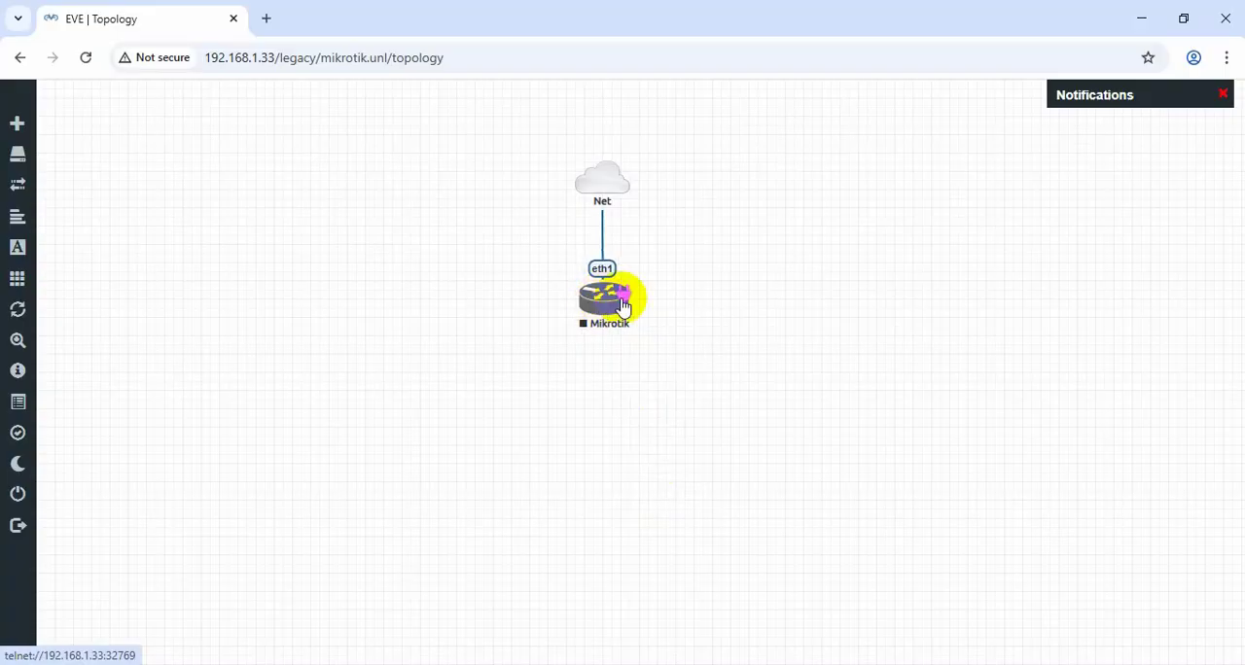
Start the Mikrotik node in the topology.
right_click(607, 301)
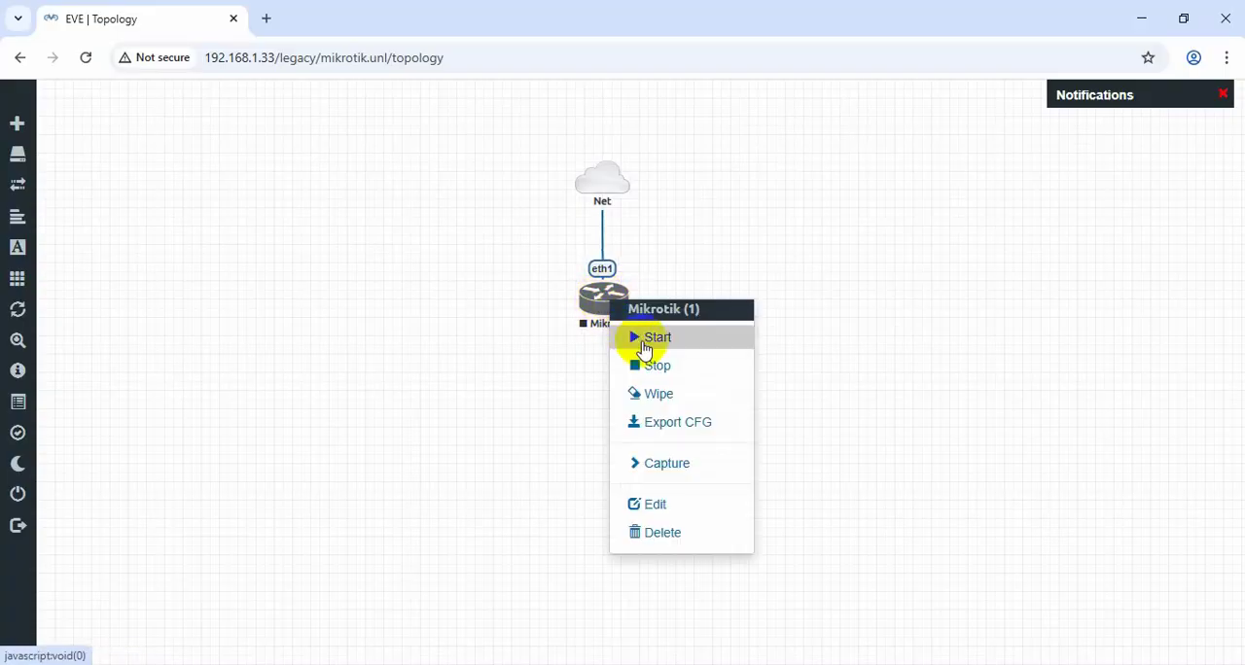
mouse_move(55, 243)
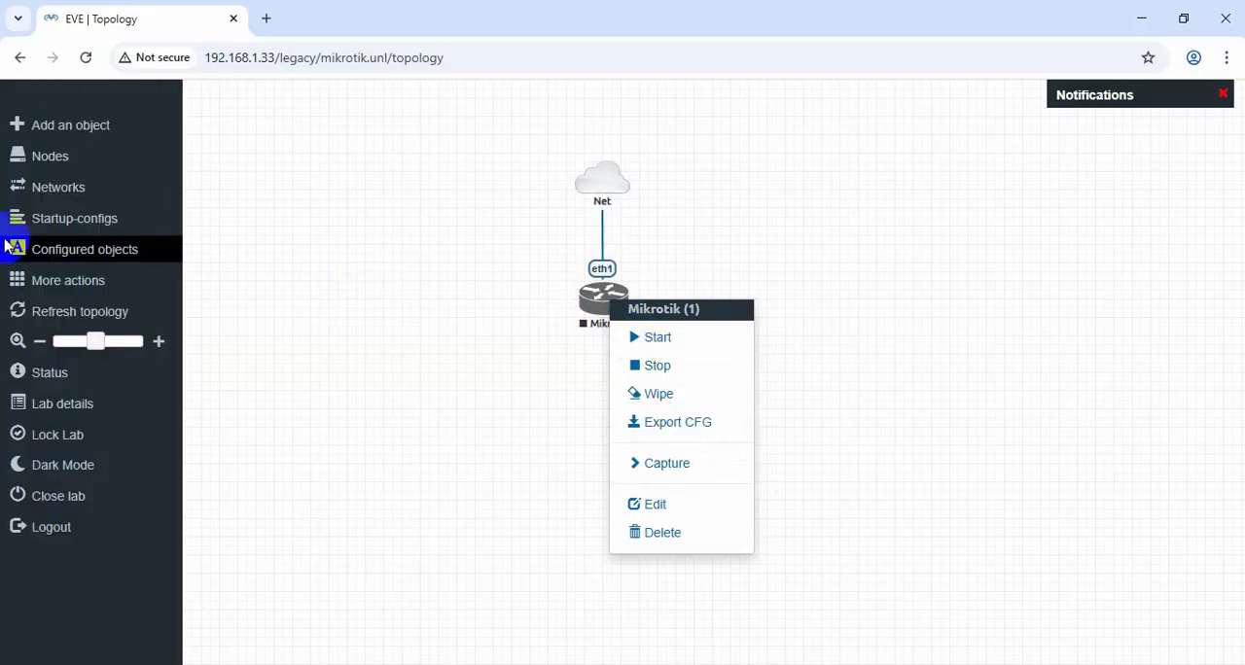
click(51, 280)
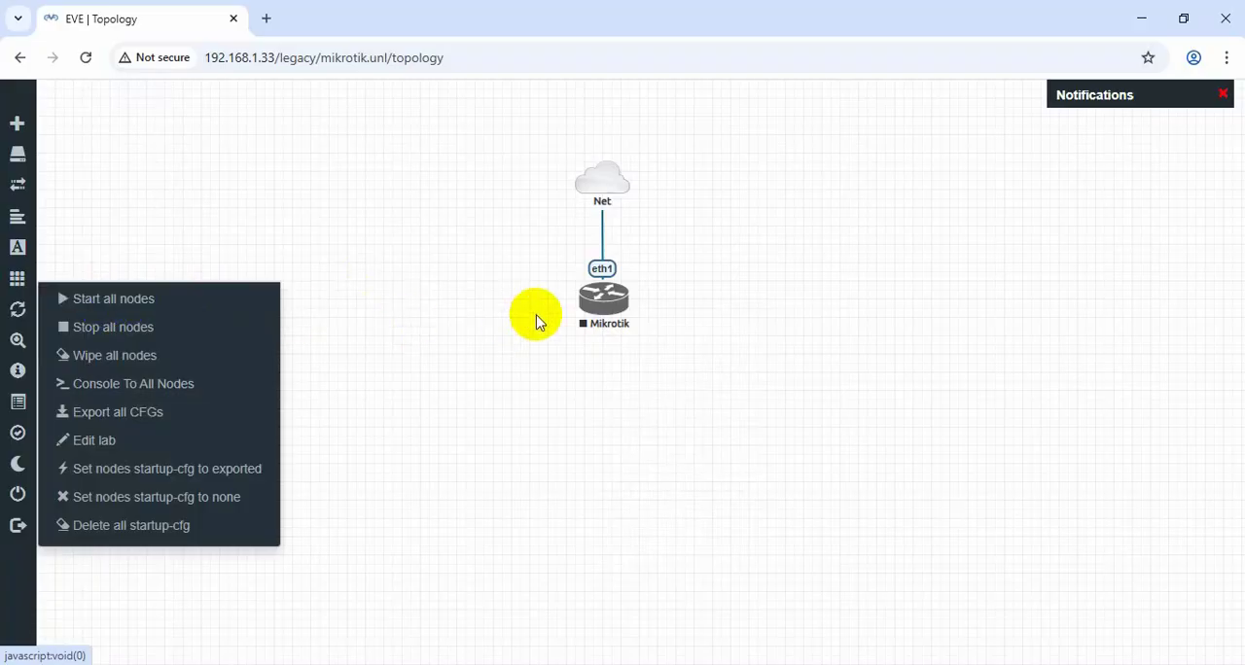
right_click(608, 306)
click(669, 337)
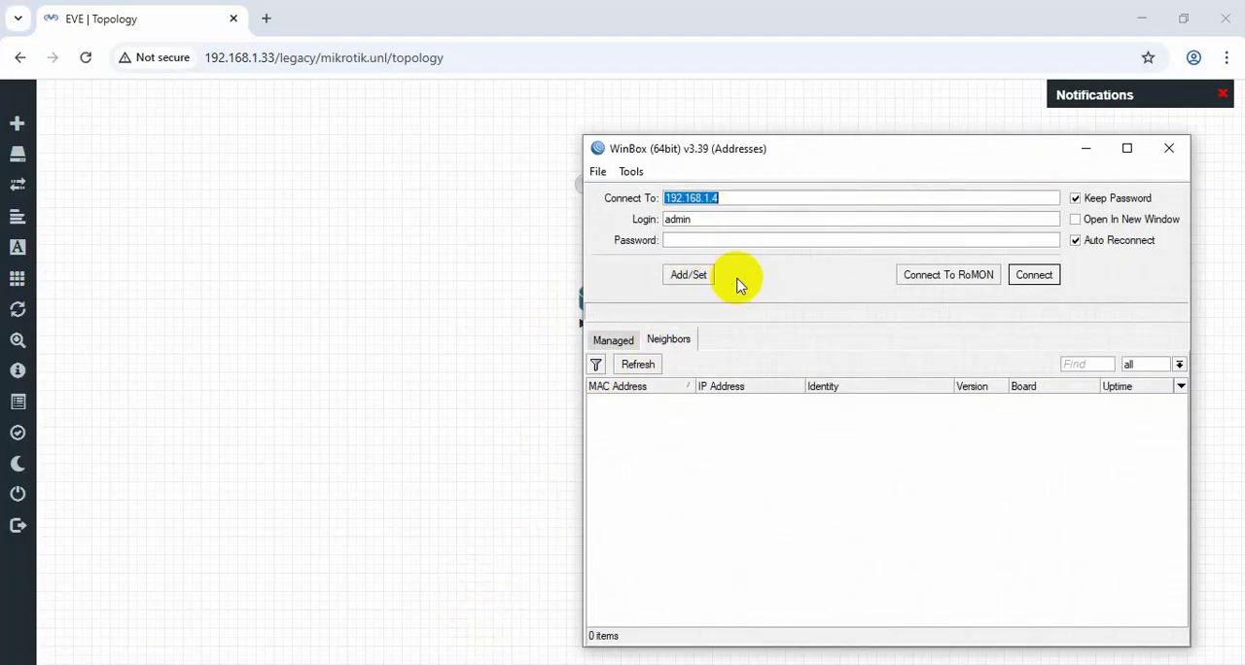
Switch to WinBox, refresh its neighbor list to search for the router, and move its window clear of the topology nodes.
click(669, 340)
click(638, 365)
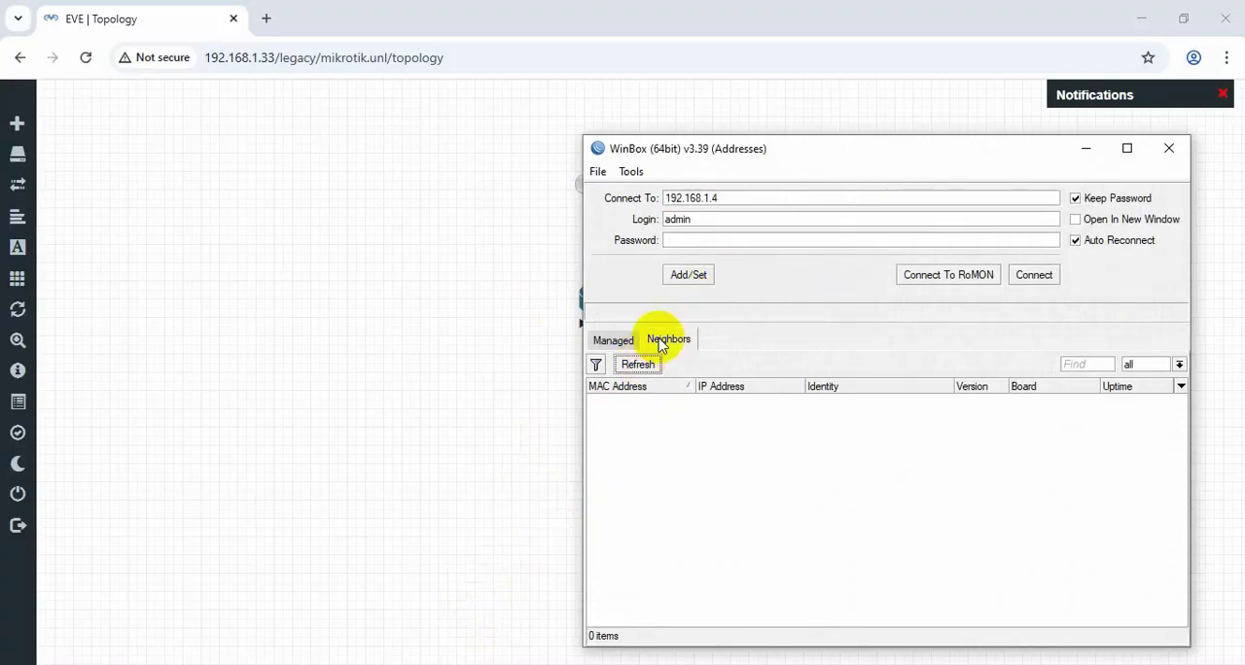
drag(768, 155, 855, 139)
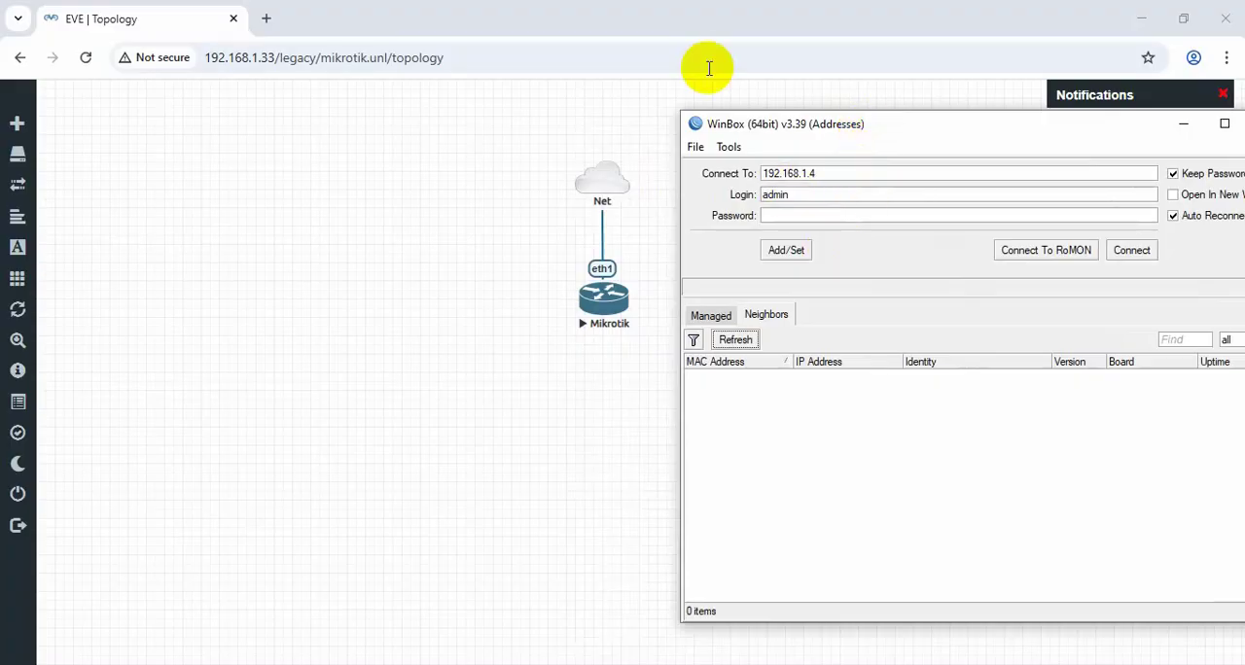
click(749, 341)
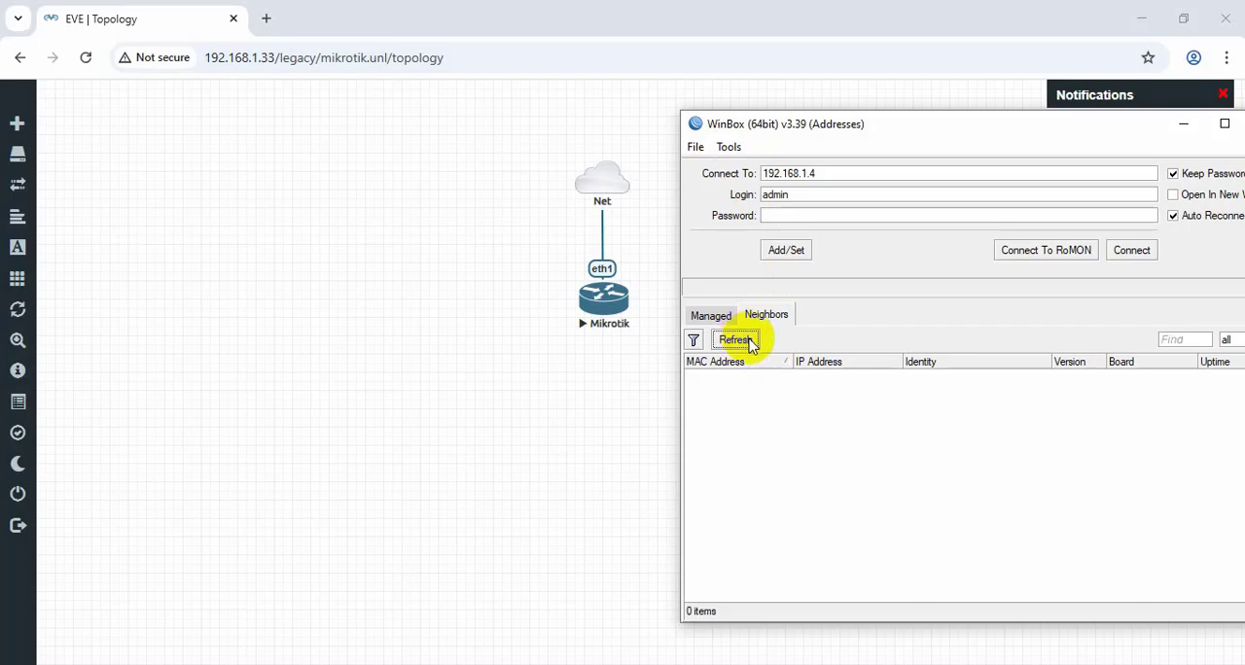